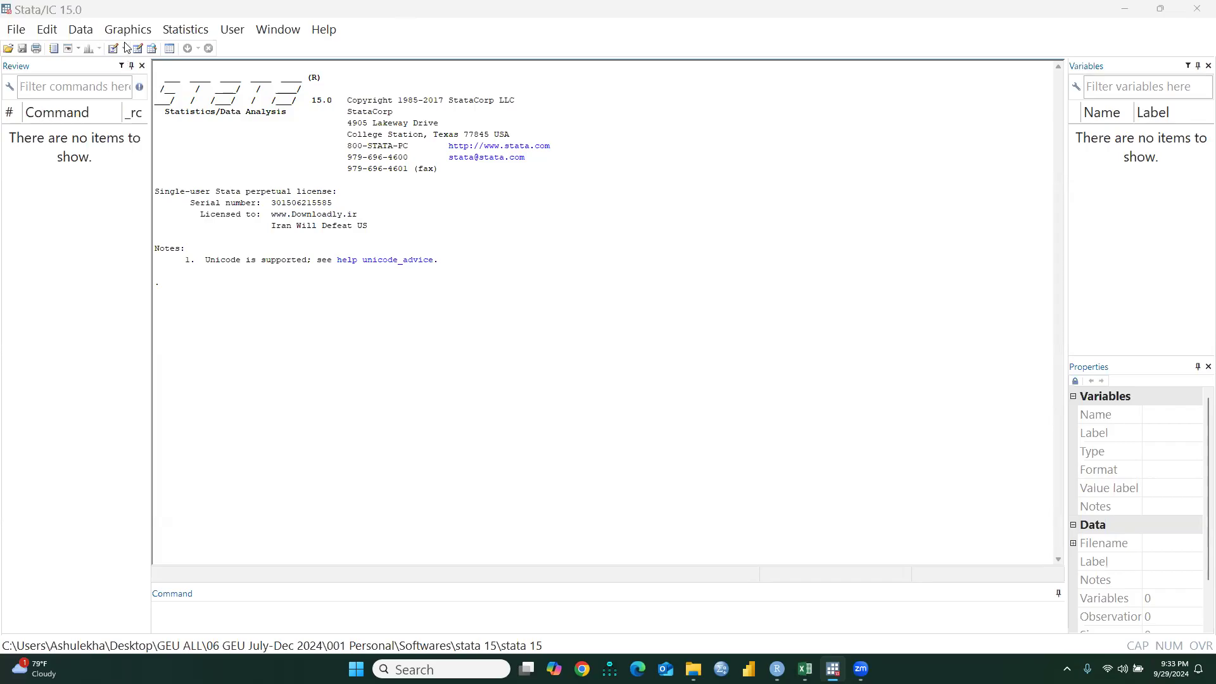
- Open the Data Editor in edit mode, then copy the full table from Sr No to Age in the Excel workbook
{"action": "left_click", "coordinate": [139, 49]}
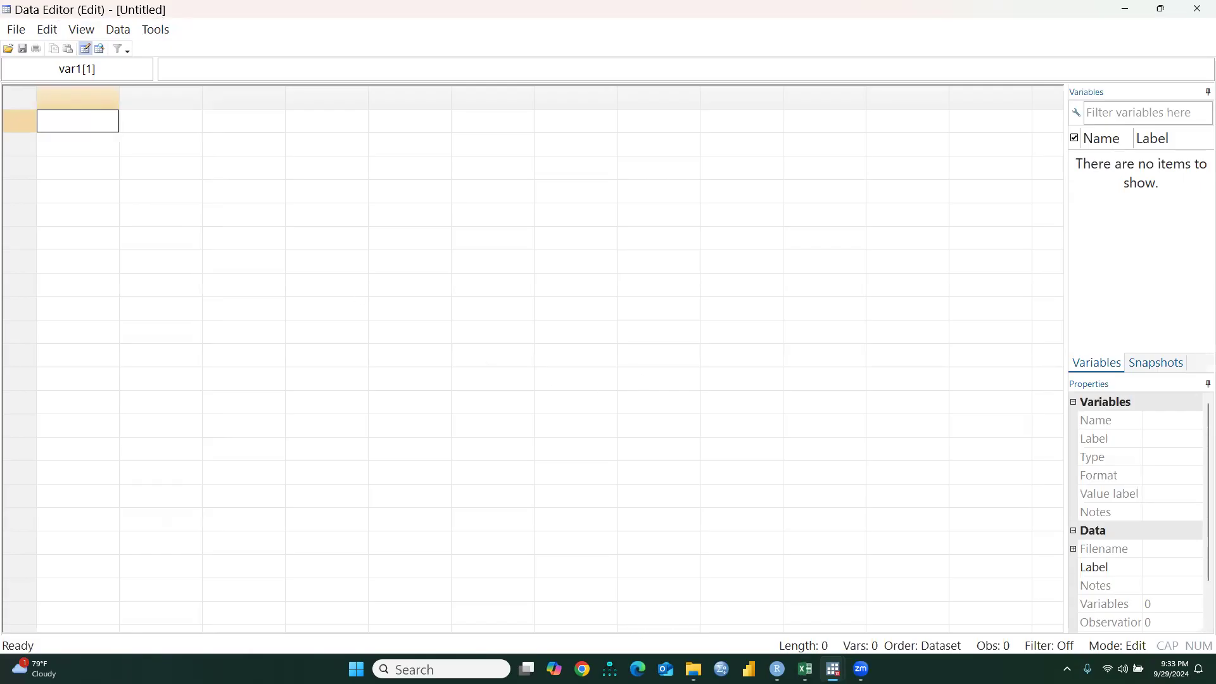
{"action": "key", "text": "alt+Tab"}
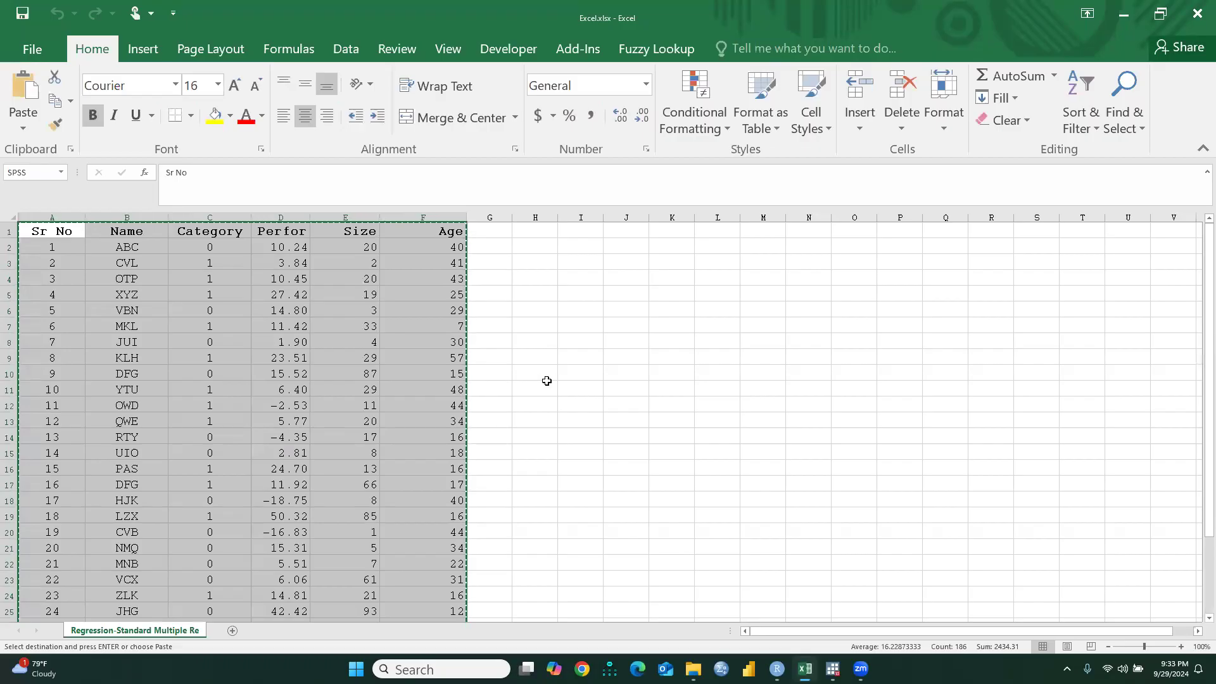
{"action": "left_click", "coordinate": [535, 231]}
{"action": "mouse_move", "coordinate": [53, 233]}
{"action": "left_mouse_down"}
{"action": "mouse_move", "coordinate": [421, 270]}
{"action": "mouse_move", "coordinate": [465, 415]}
{"action": "mouse_move", "coordinate": [465, 609]}
{"action": "mouse_move", "coordinate": [410, 596]}
{"action": "left_mouse_up"}
{"action": "right_click", "coordinate": [410, 596]}
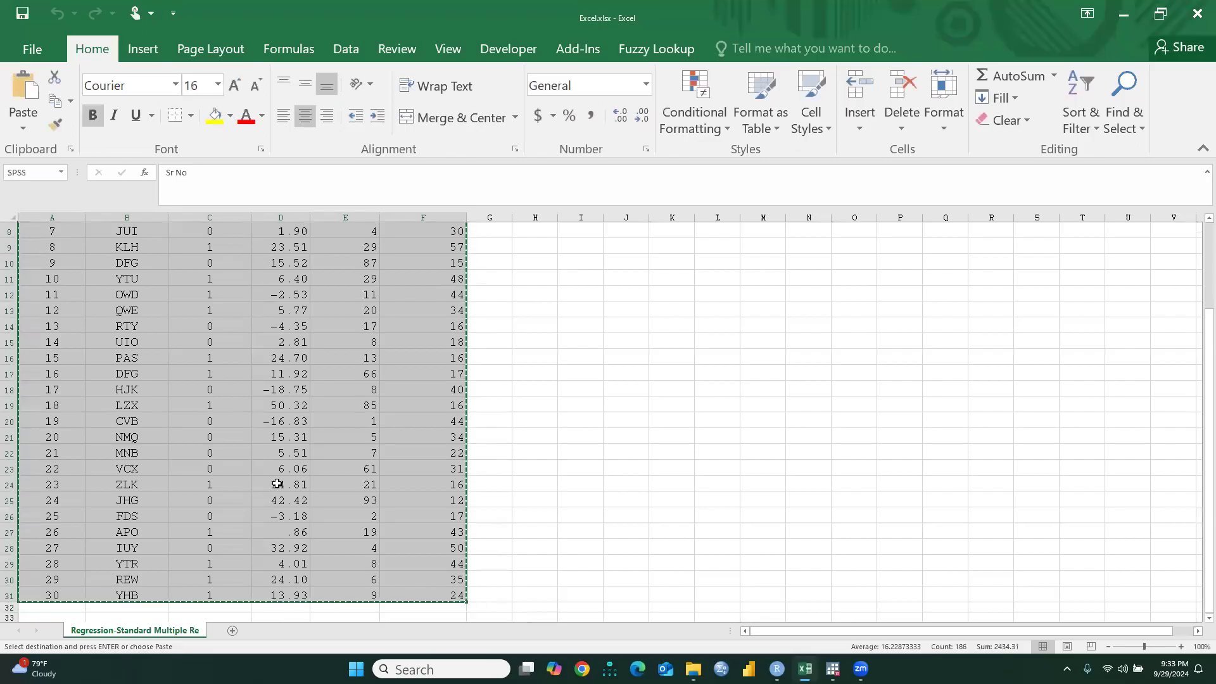
{"action": "left_click", "coordinate": [317, 244]}
{"action": "scroll", "coordinate": [306, 236], "scroll_direction": "up", "scroll_amount": 3}
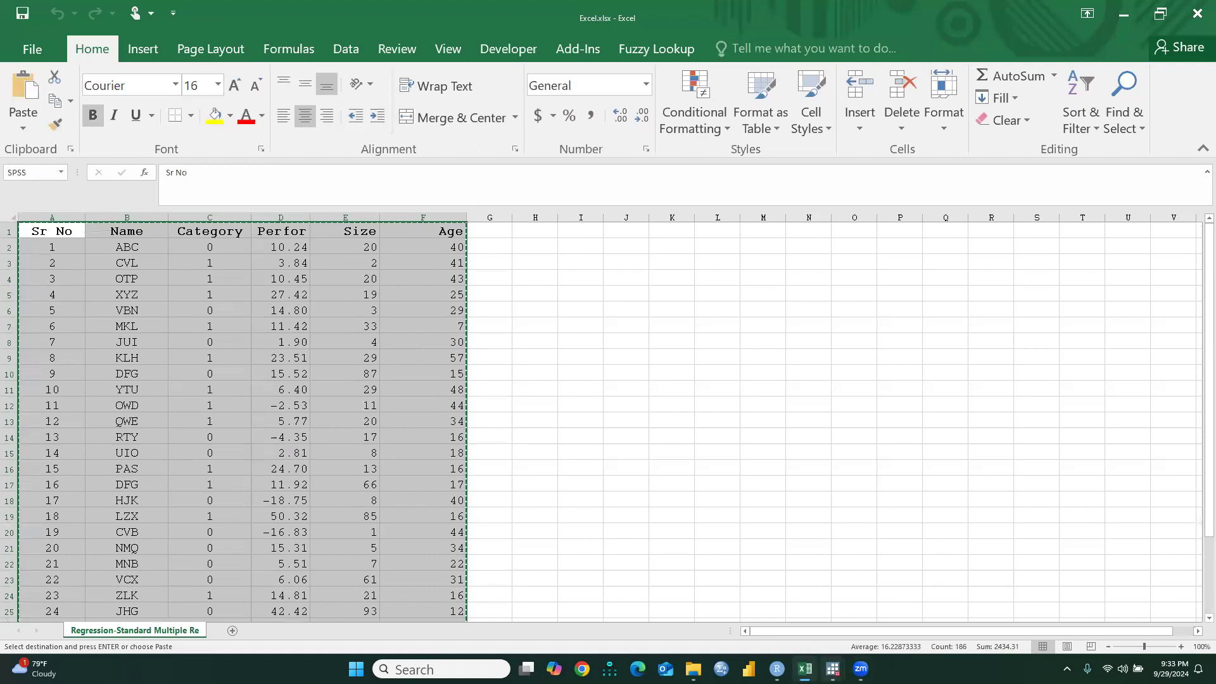
- Switch to the Stata Data Editor and paste the copied table starting at the first cell
{"action": "mouse_move", "coordinate": [832, 669]}
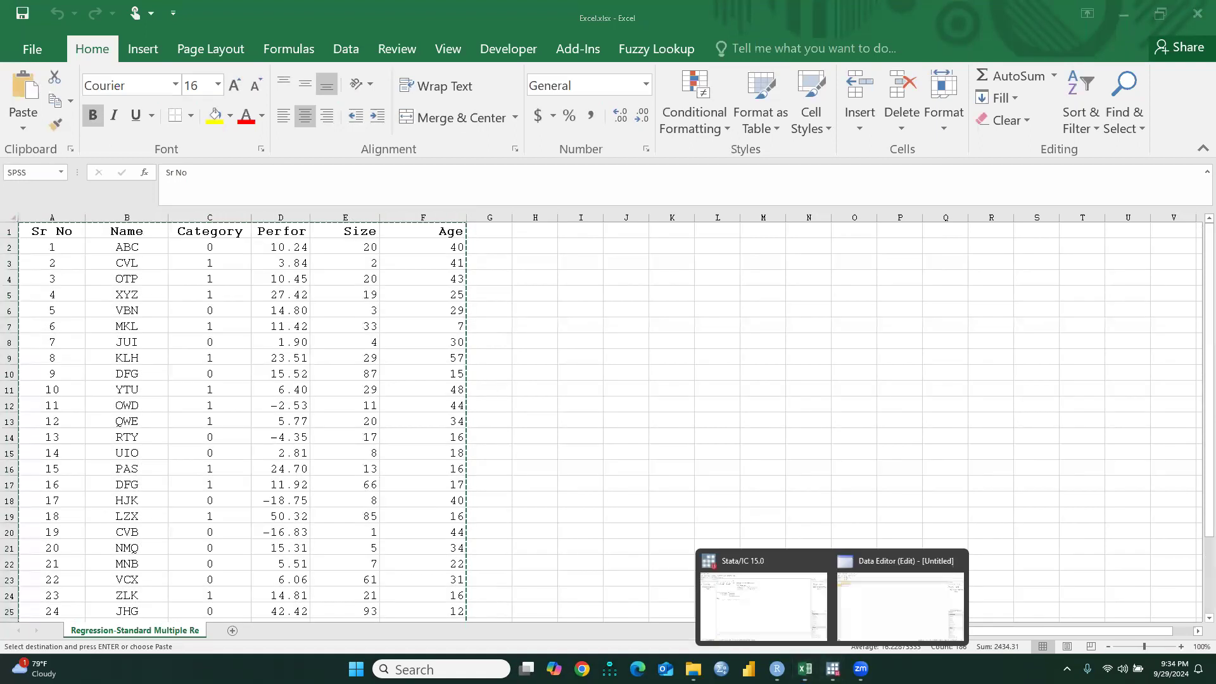
{"action": "left_click", "coordinate": [924, 616]}
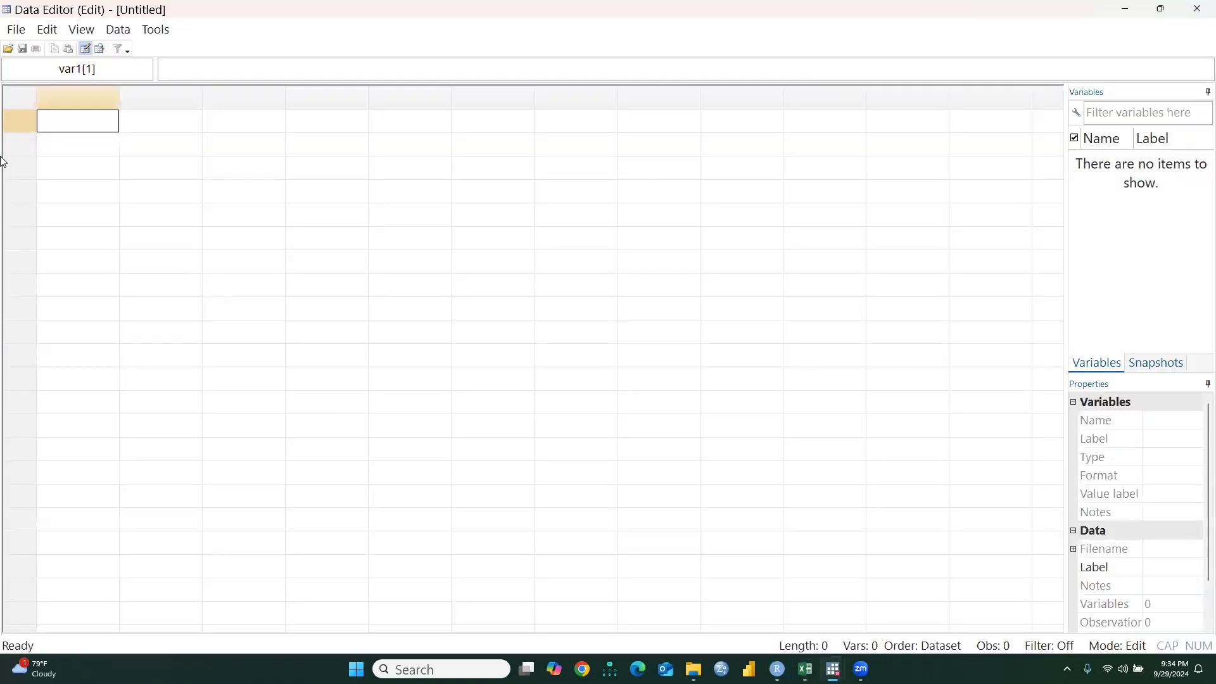
{"action": "right_click", "coordinate": [71, 125]}
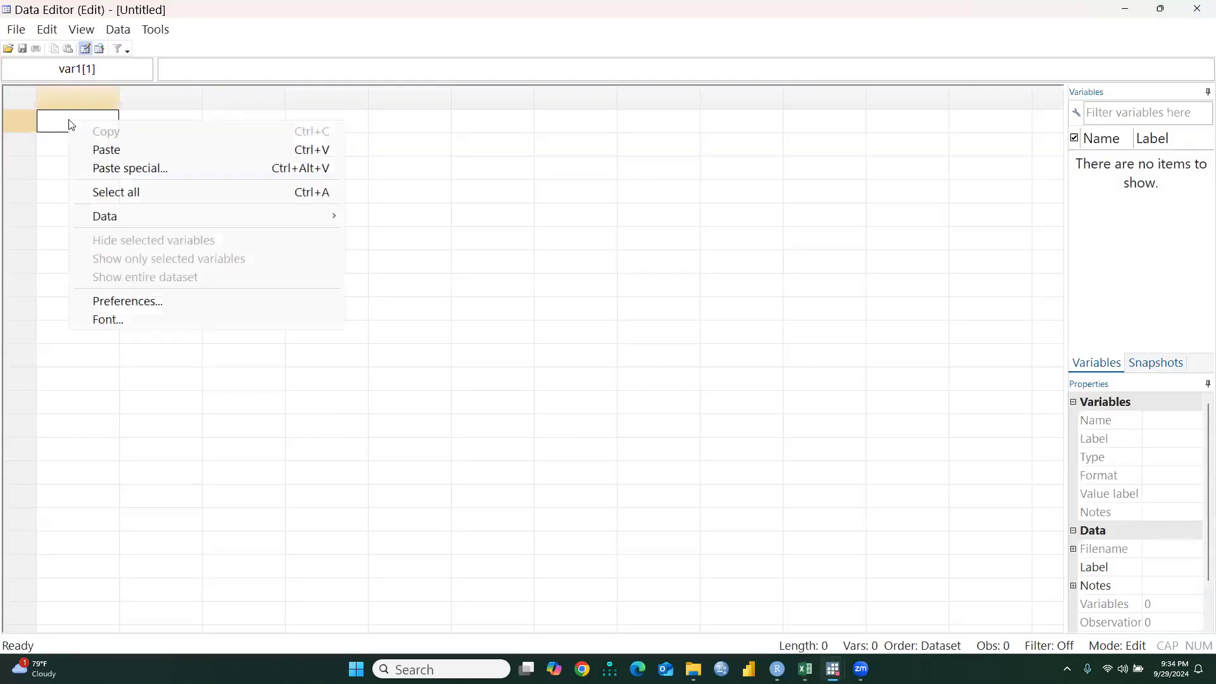
{"action": "left_click", "coordinate": [98, 150]}
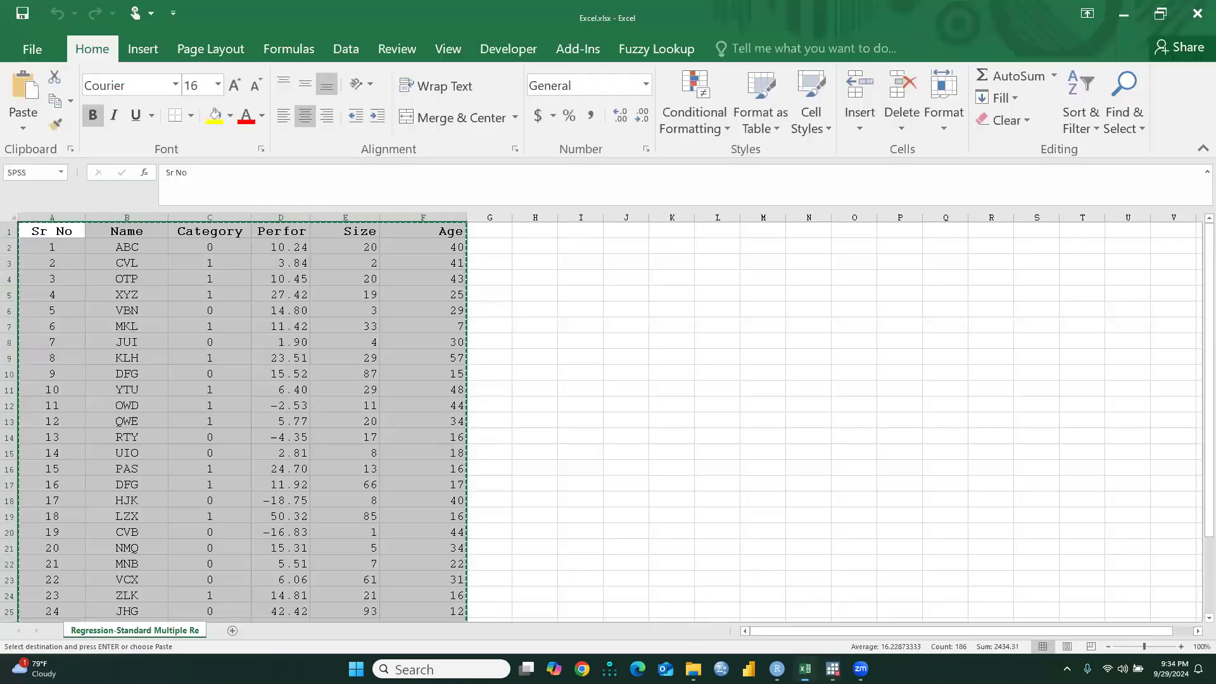
- Switch to Excel, widen the Perfor column of the sheet, and return to the Stata main window
{"action": "left_click", "coordinate": [805, 668]}
{"action": "left_click_drag", "start_coordinate": [311, 217], "coordinate": [362, 217]}
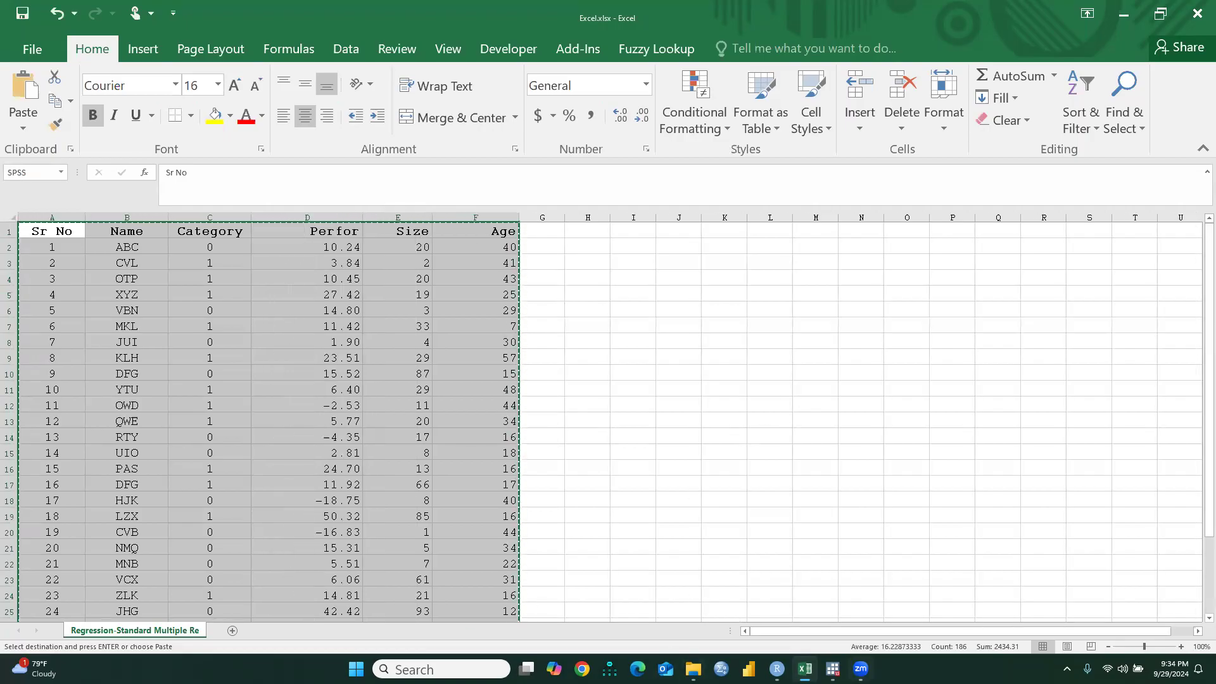
{"action": "left_click", "coordinate": [832, 669]}
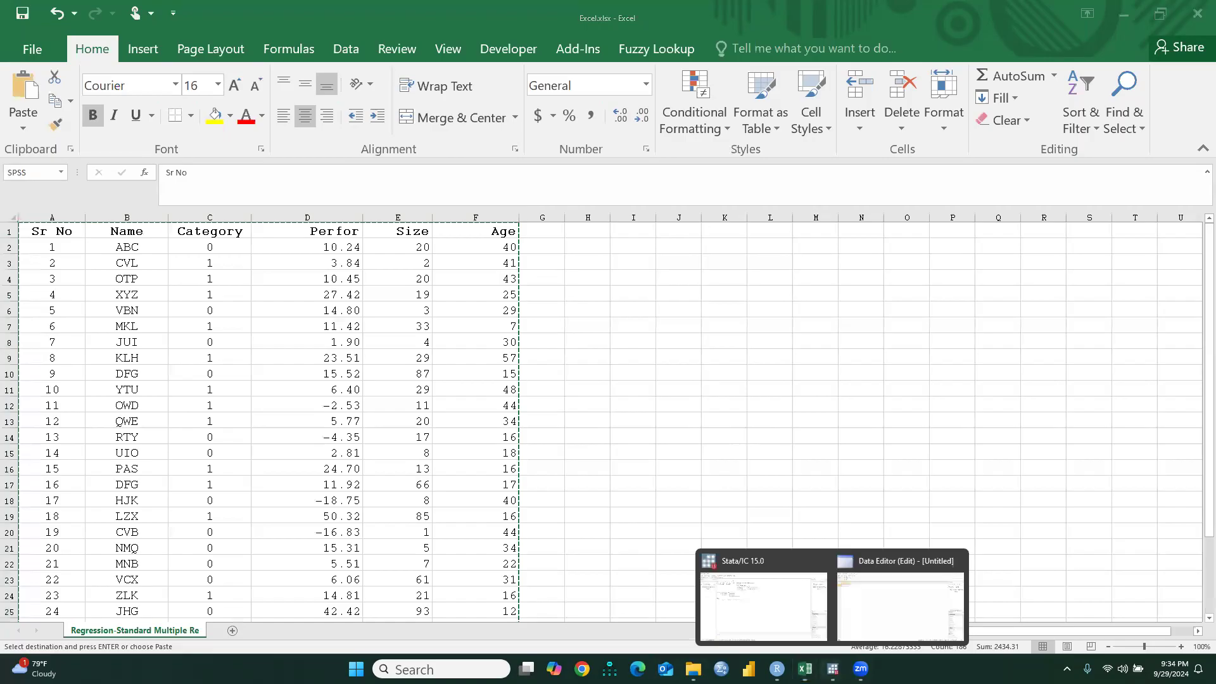
{"action": "left_click", "coordinate": [744, 607]}
{"action": "left_click", "coordinate": [831, 665]}
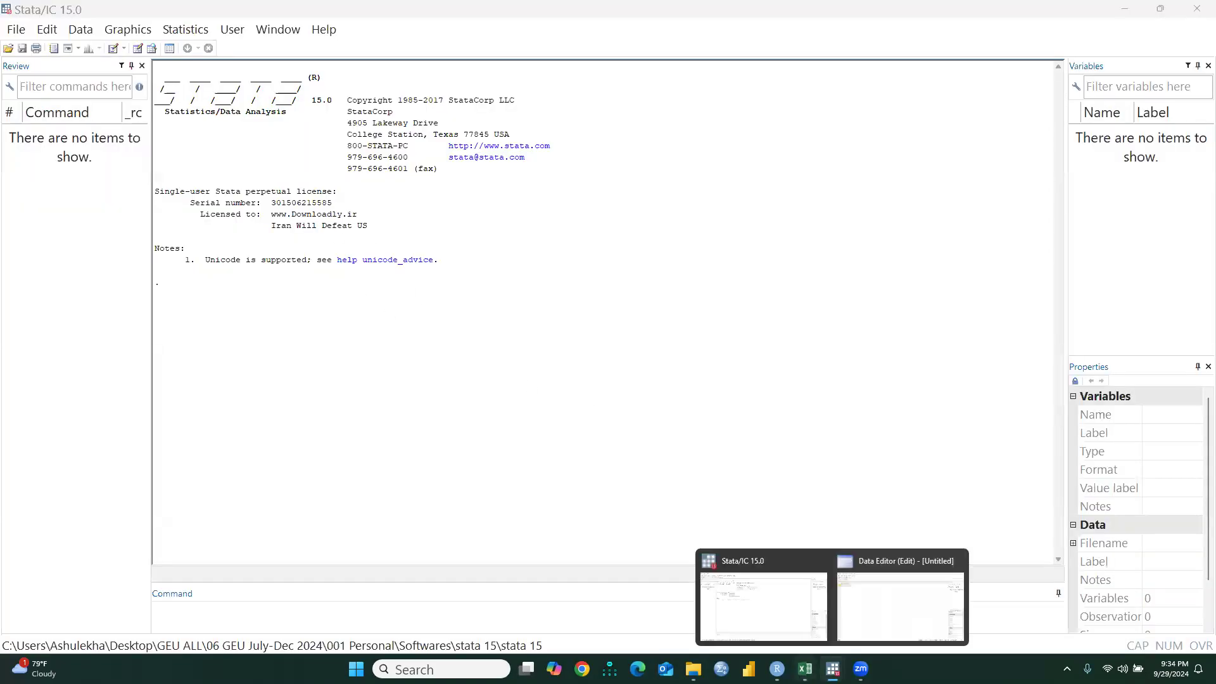
{"action": "left_click", "coordinate": [832, 669]}
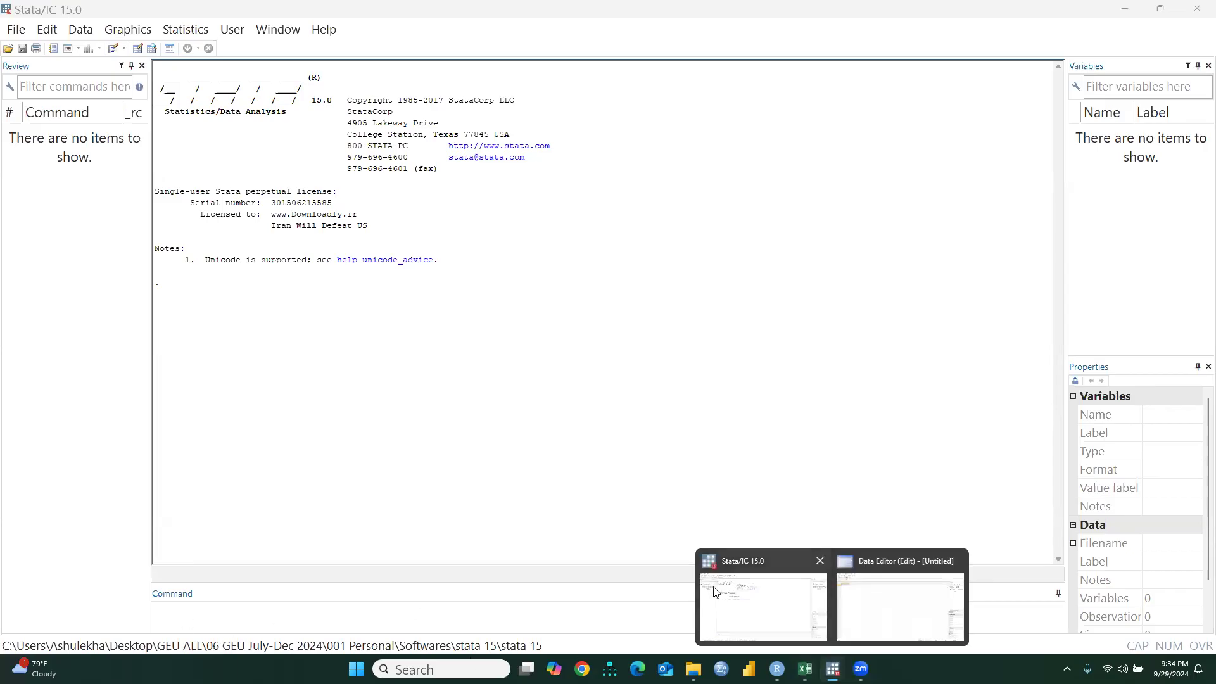
{"action": "left_click", "coordinate": [749, 598]}
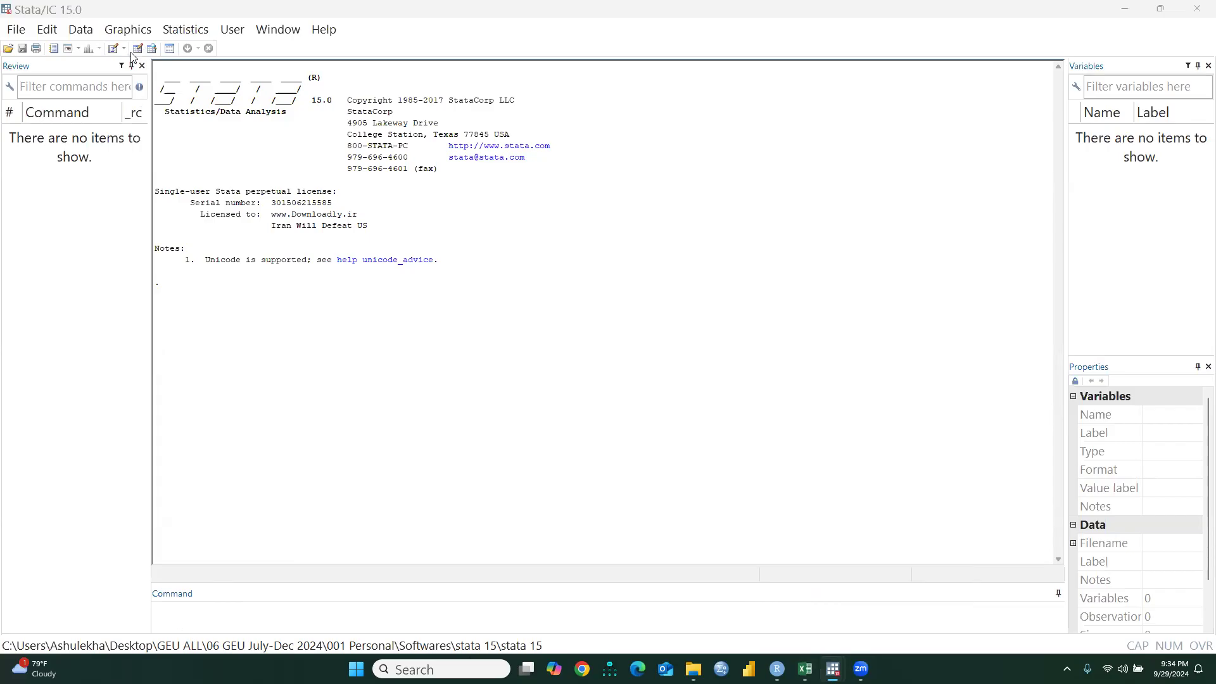
- Finish the paste by treating the first row as variable names, and close the Data Editor
{"action": "mouse_move", "coordinate": [832, 669]}
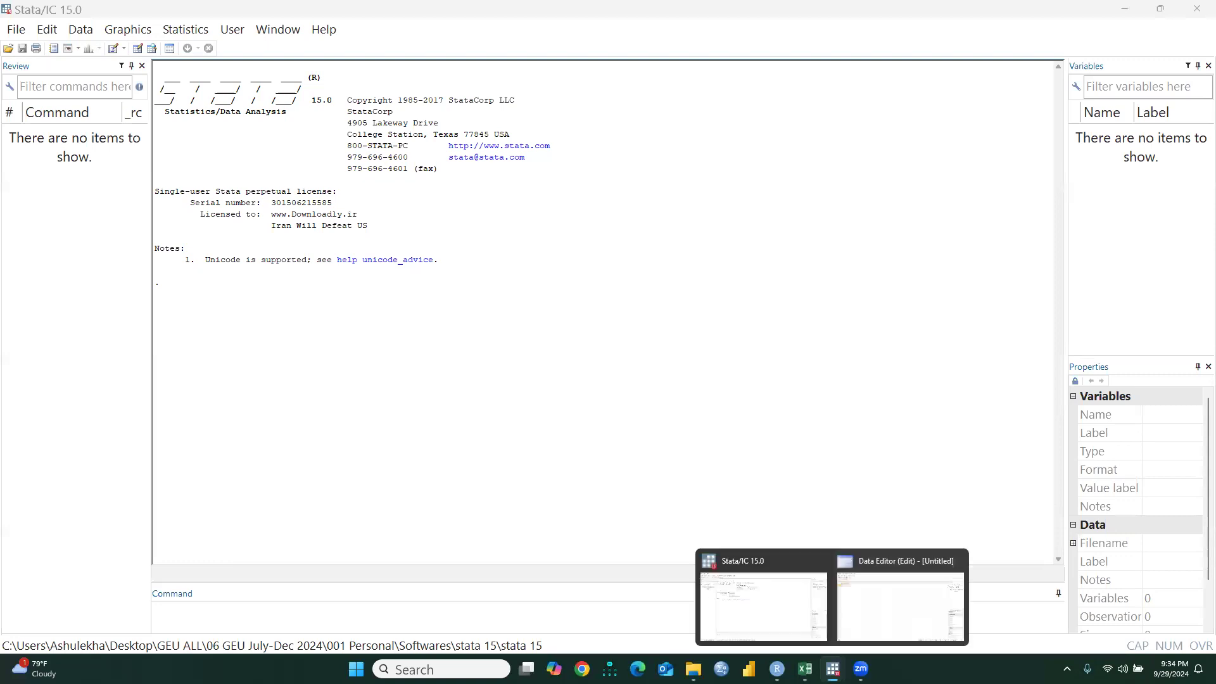
{"action": "left_click", "coordinate": [893, 606]}
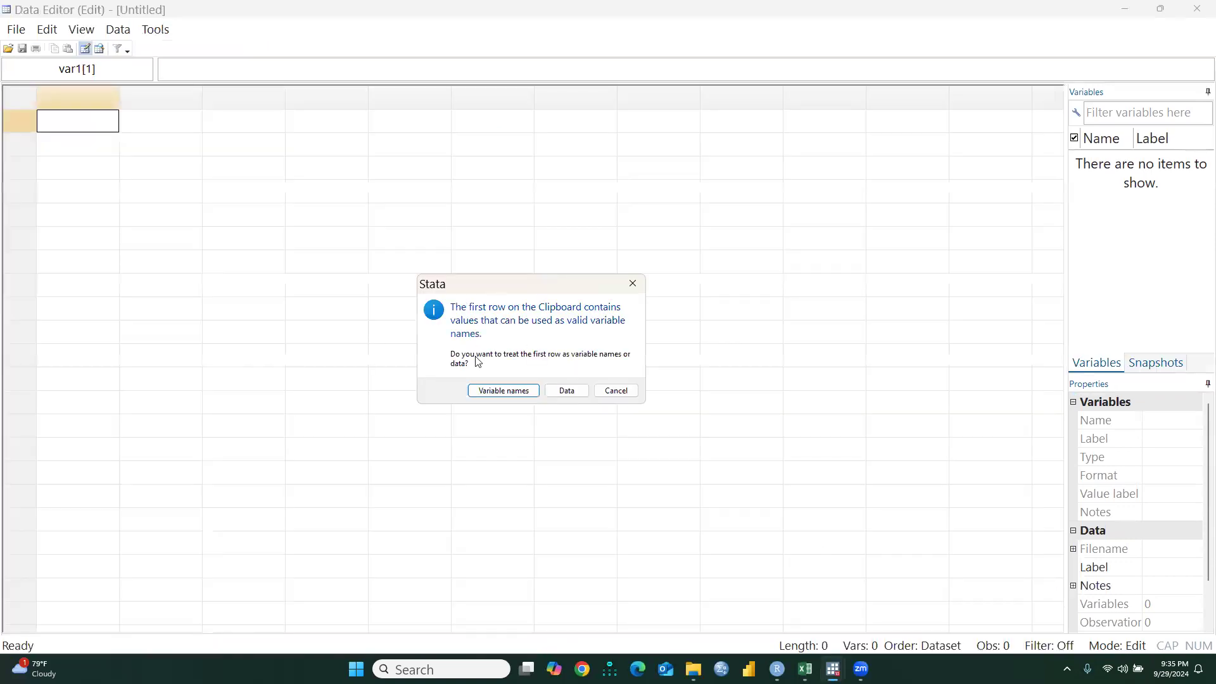
{"action": "left_click", "coordinate": [503, 390]}
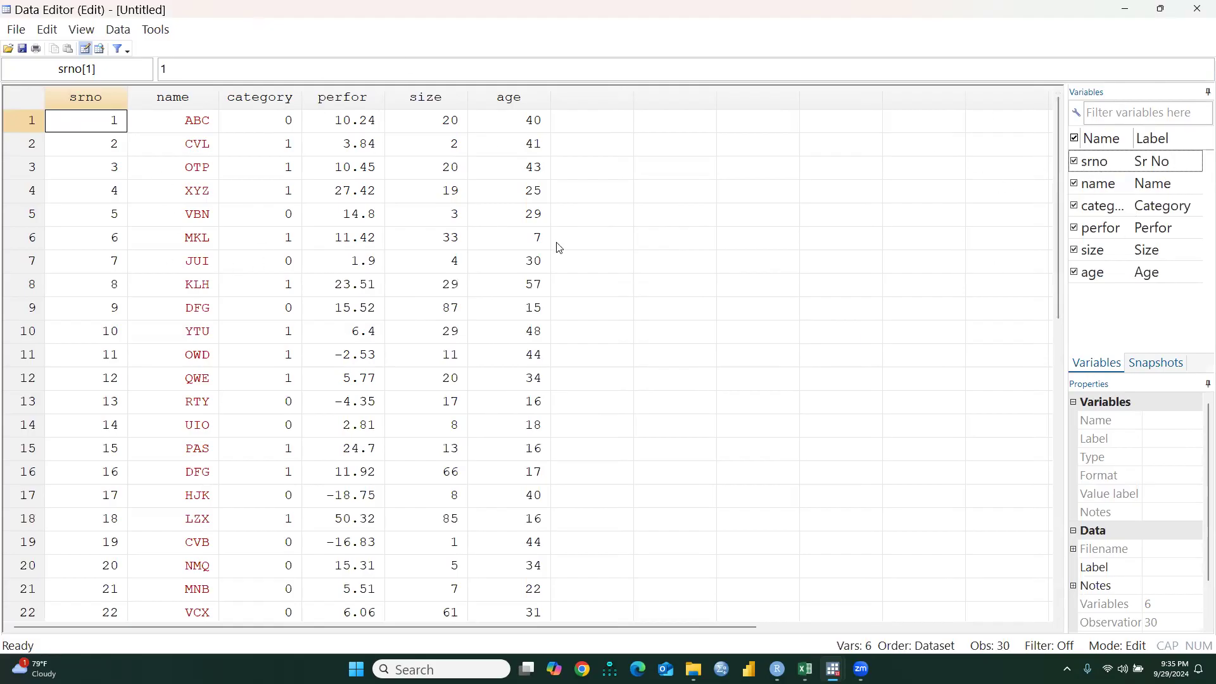
{"action": "left_click", "coordinate": [1196, 10]}
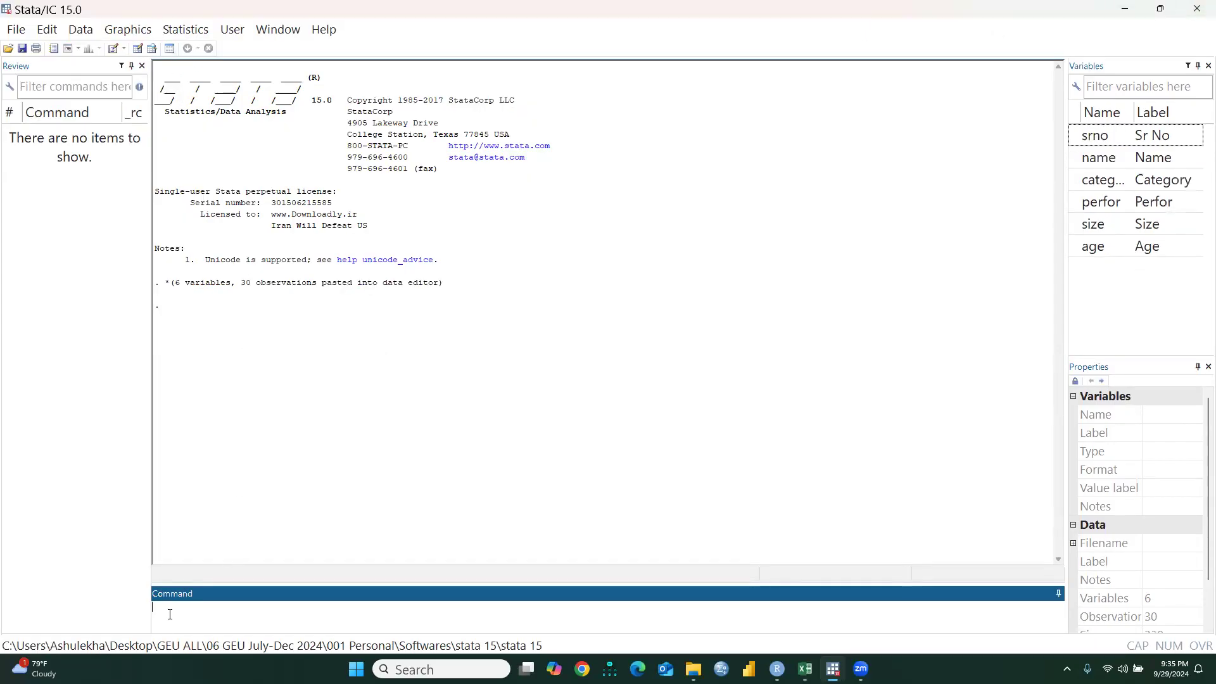
- Open the Variables Manager with the varmanage command
{"action": "type", "text": "varmanage"}
{"action": "key", "text": "Return"}
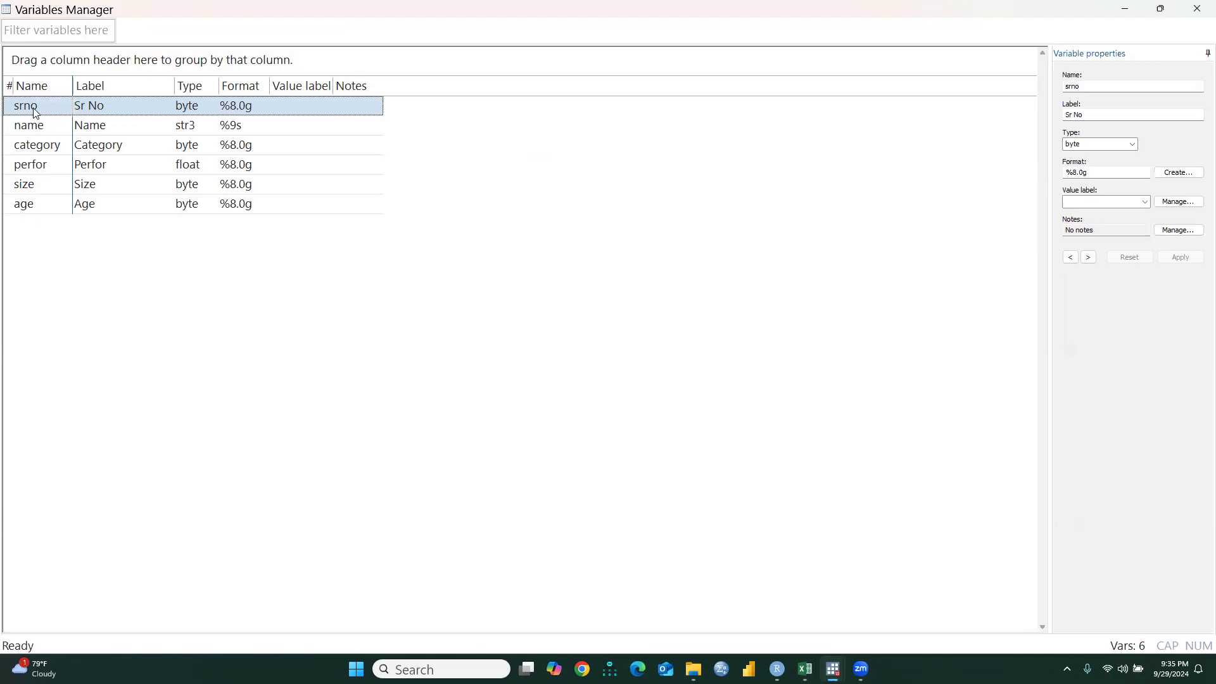
- Review the properties of the name, category, perfor, size and age variables one after another
{"action": "left_click", "coordinate": [41, 129]}
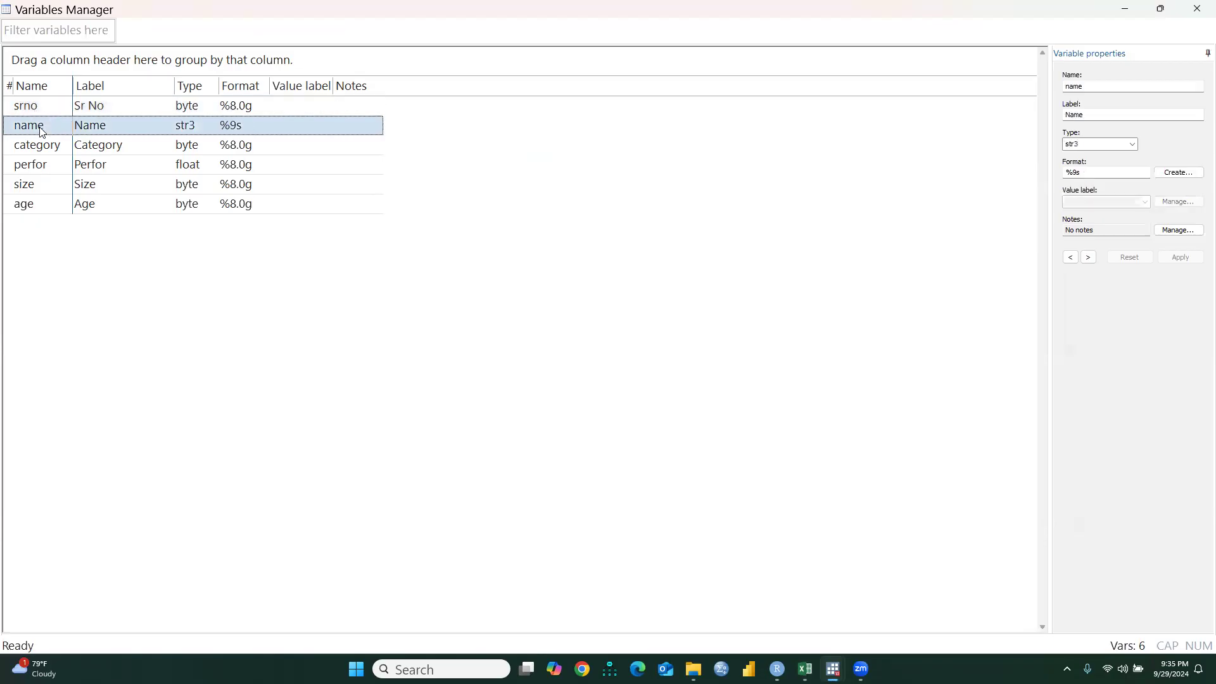
{"action": "left_click", "coordinate": [44, 145]}
{"action": "left_click", "coordinate": [49, 171]}
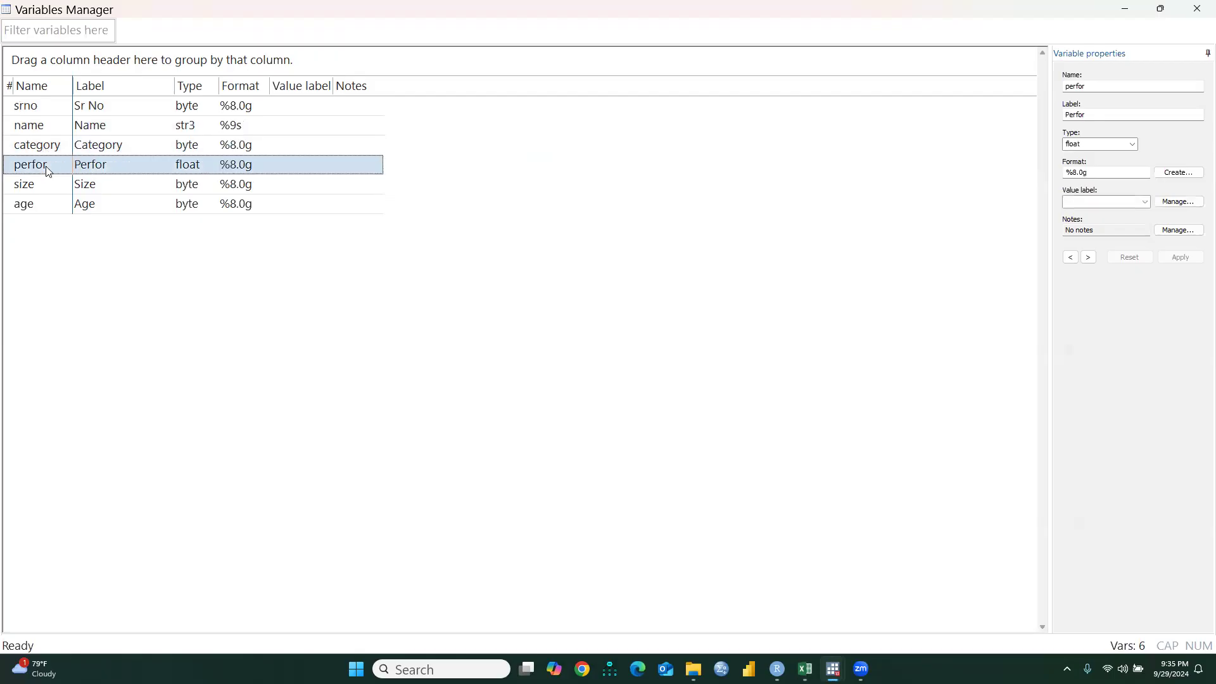
{"action": "left_click", "coordinate": [47, 190]}
{"action": "left_click", "coordinate": [46, 211]}
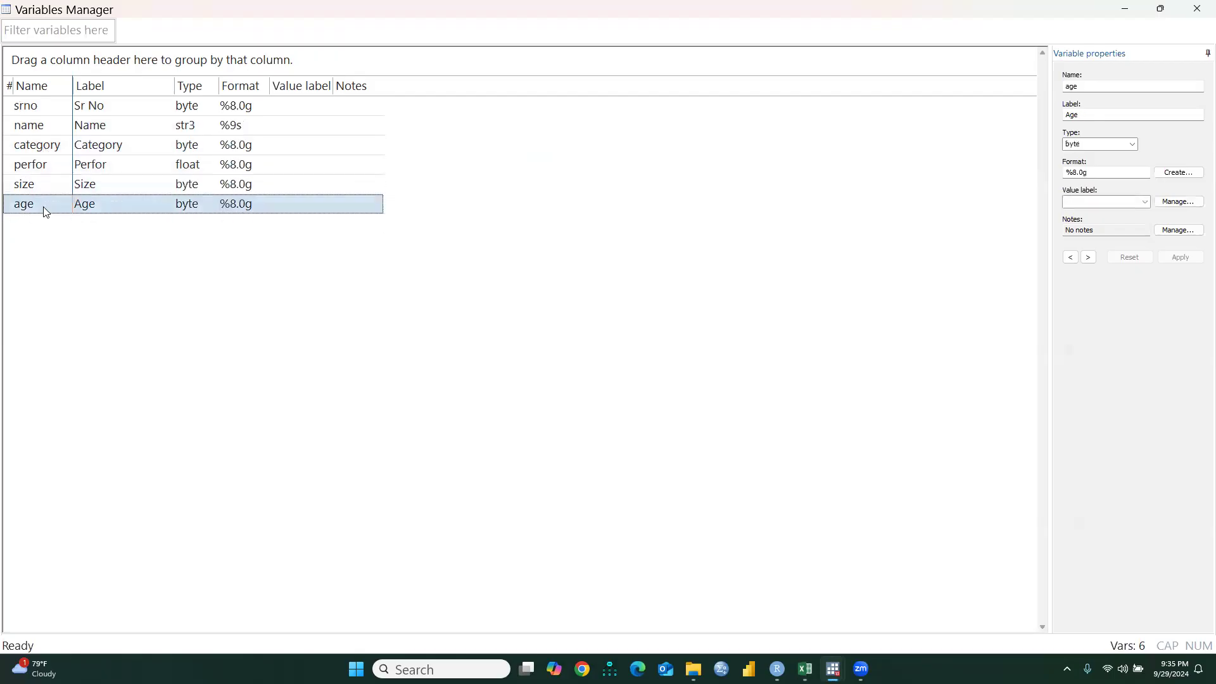
- Examine the available storage types for the name and srno variables without changing them
{"action": "left_click", "coordinate": [39, 131]}
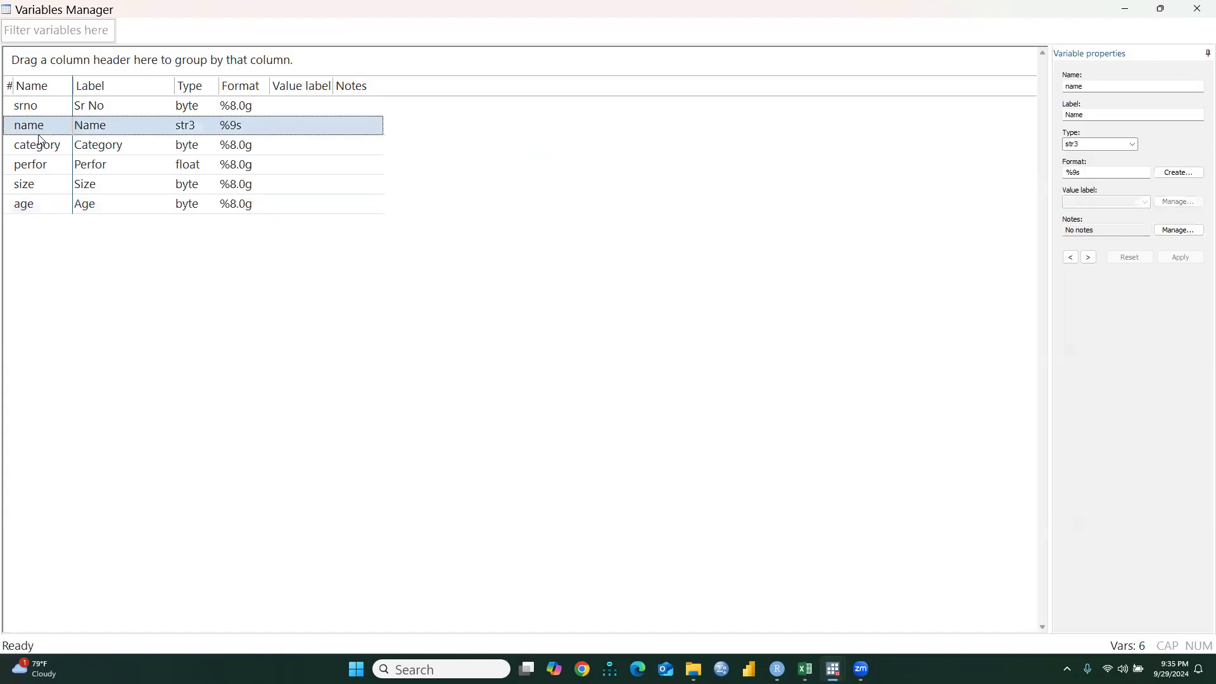
{"action": "left_click", "coordinate": [1133, 145]}
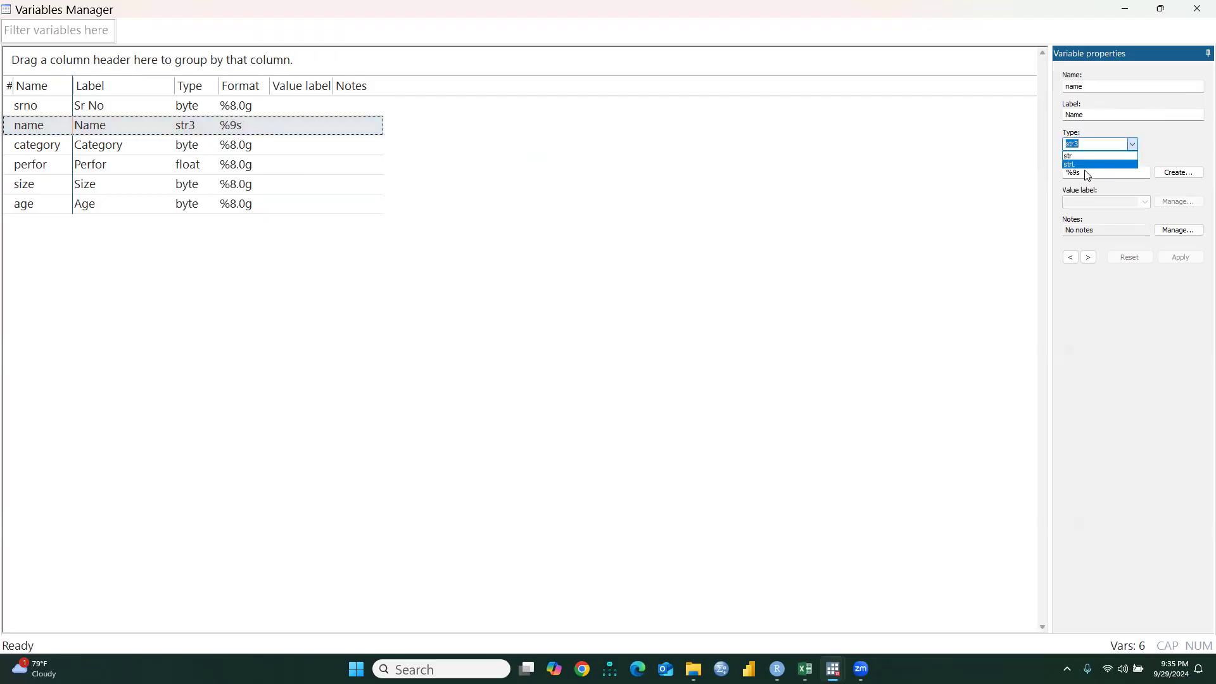
{"action": "left_click", "coordinate": [939, 211]}
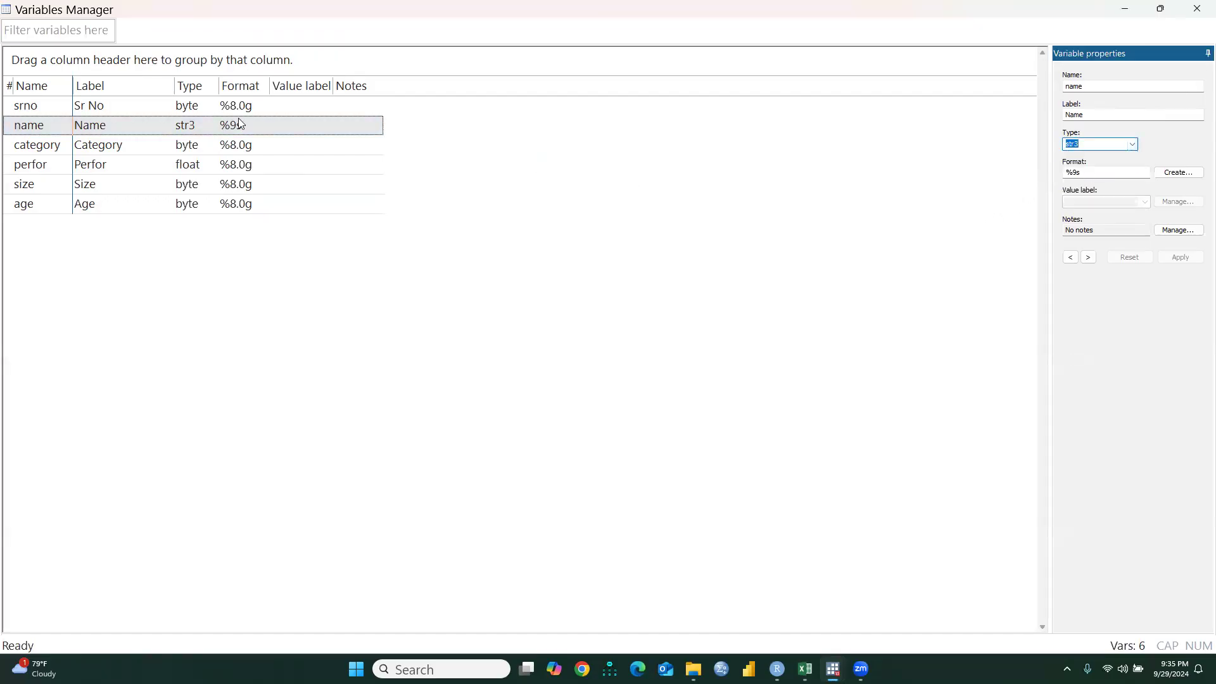
{"action": "left_click", "coordinate": [60, 107]}
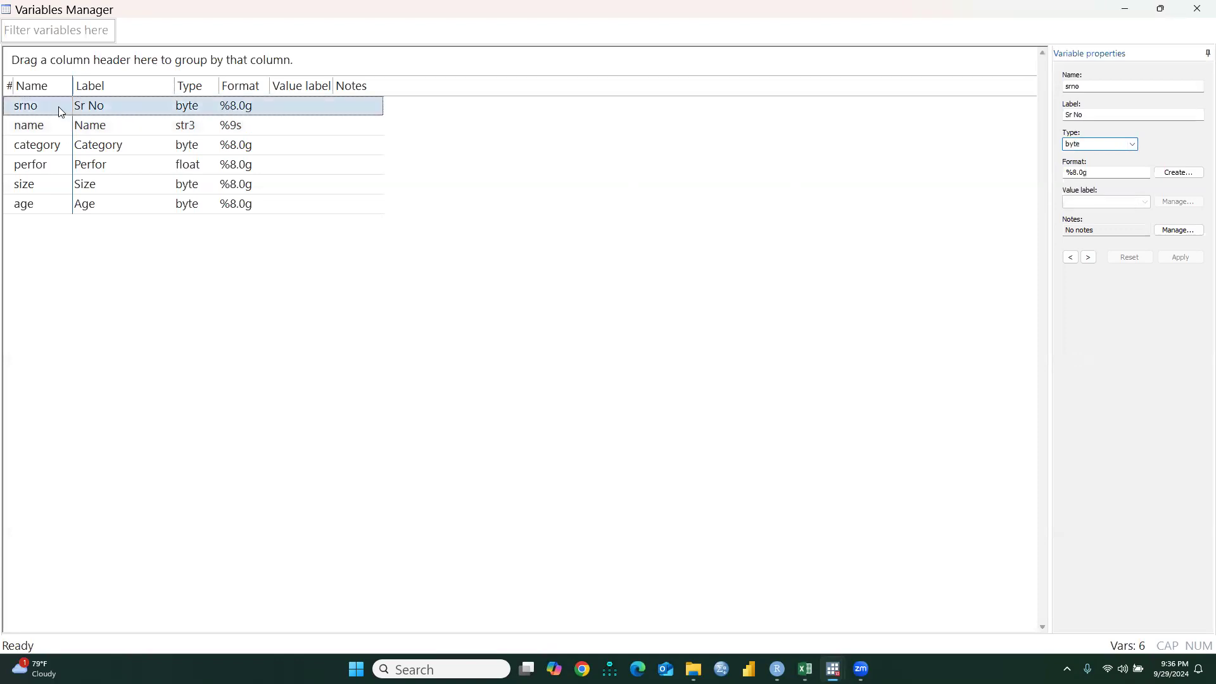
{"action": "left_click", "coordinate": [1133, 144]}
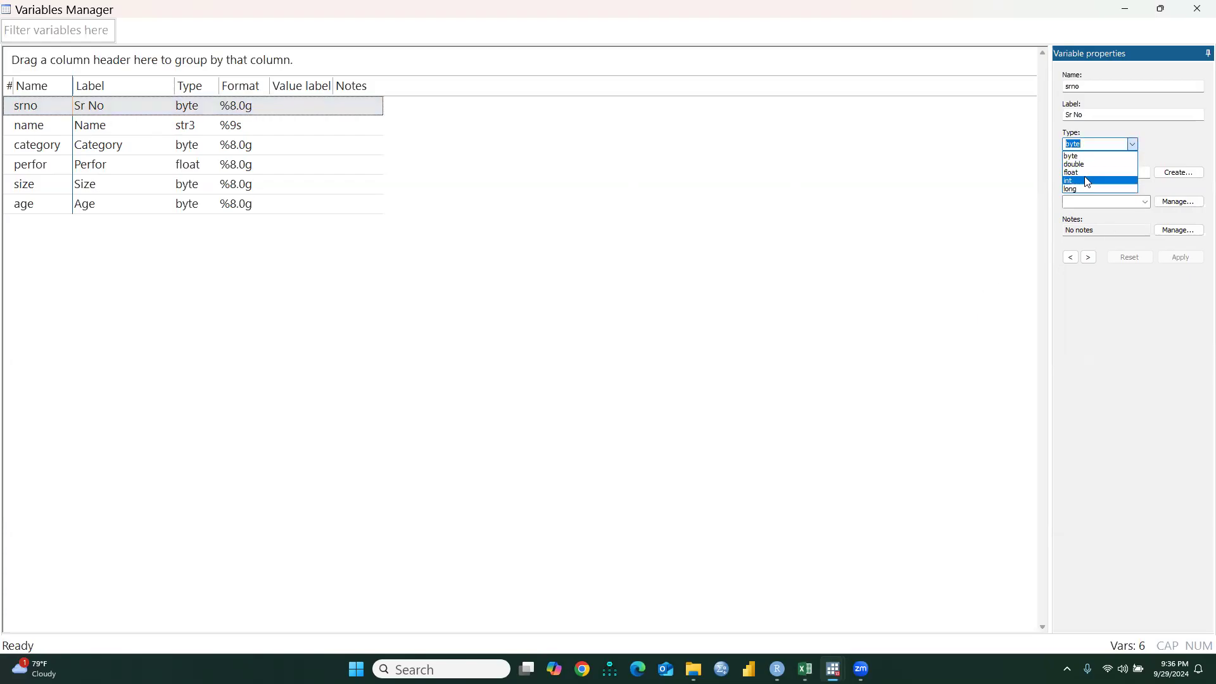
{"action": "left_click", "coordinate": [800, 199]}
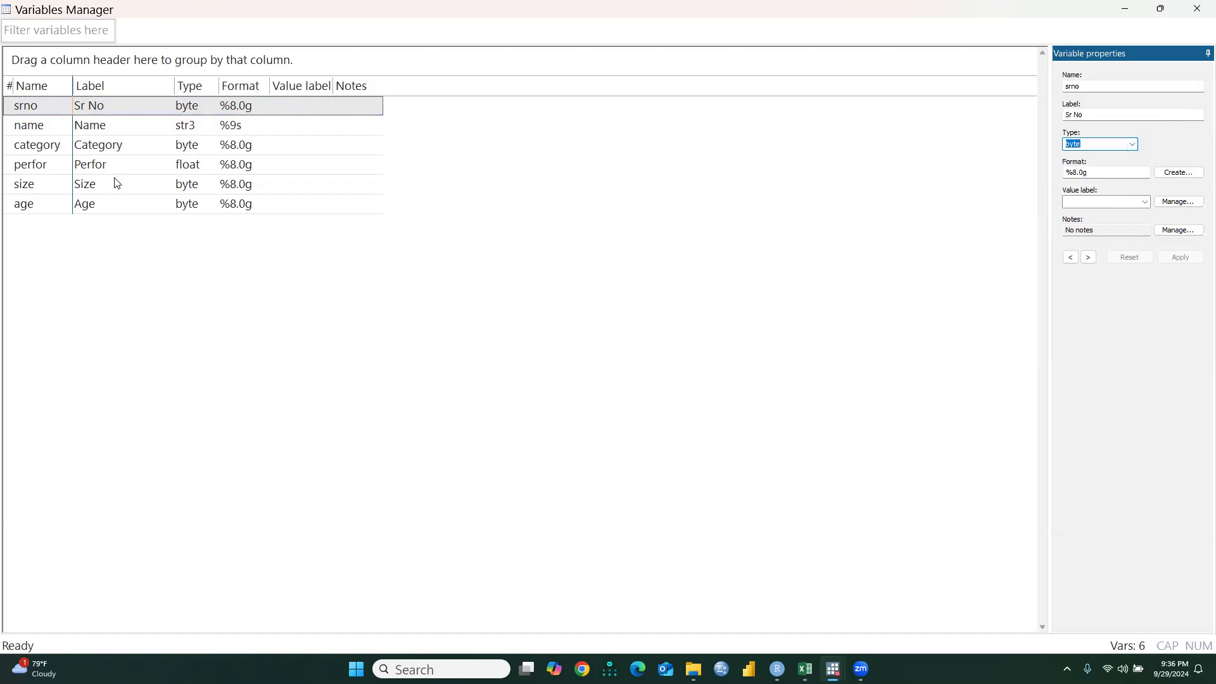
- Select the category variable and check its coding in the Category column of the Excel sheet, closing the stray Chrome window
{"action": "left_click", "coordinate": [81, 152]}
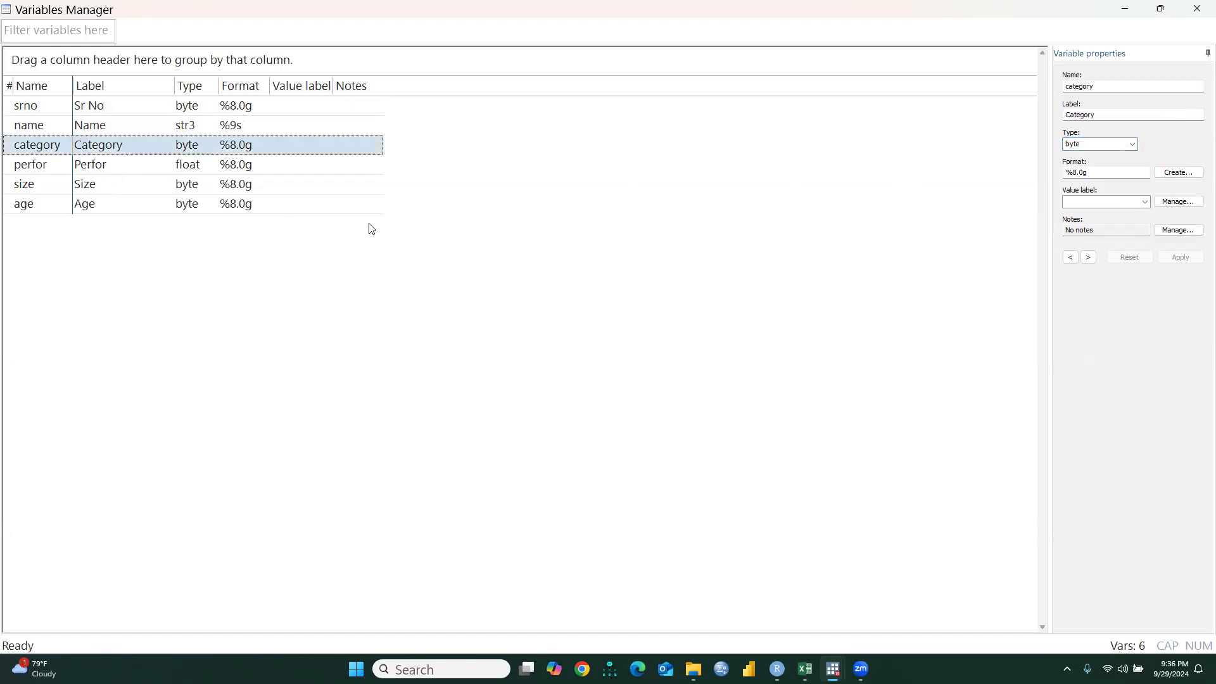
{"action": "left_click", "coordinate": [805, 669]}
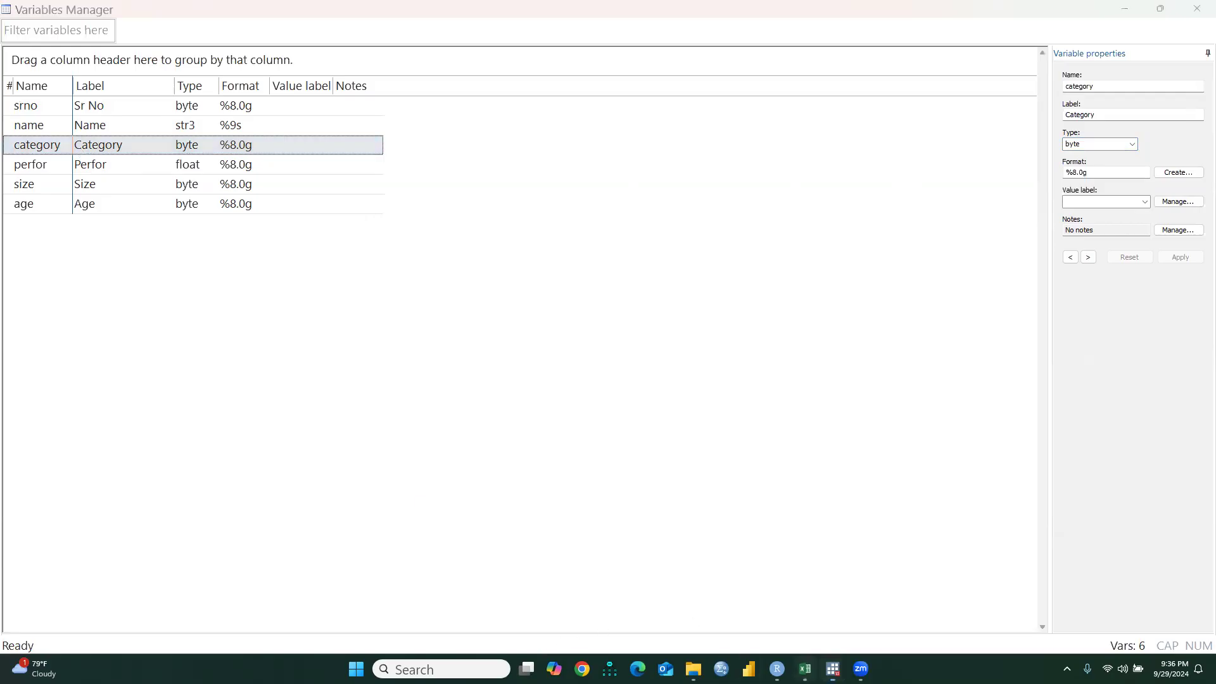
{"action": "left_click", "coordinate": [244, 292]}
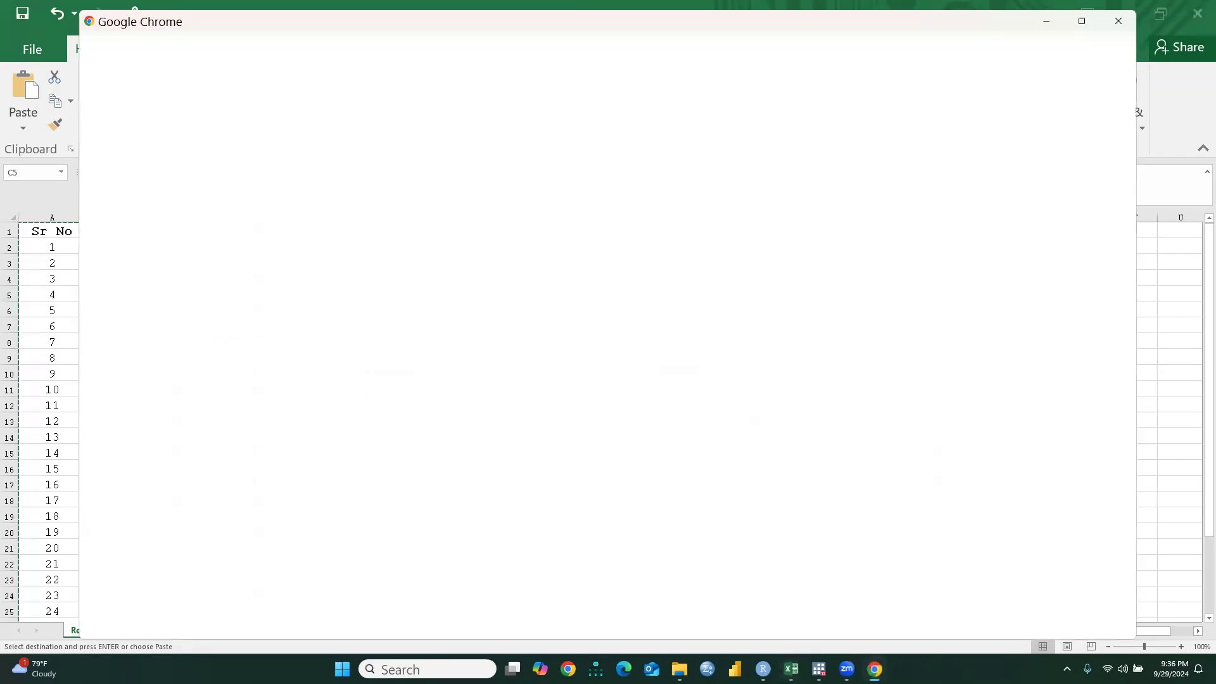
{"action": "left_click", "coordinate": [1127, 21]}
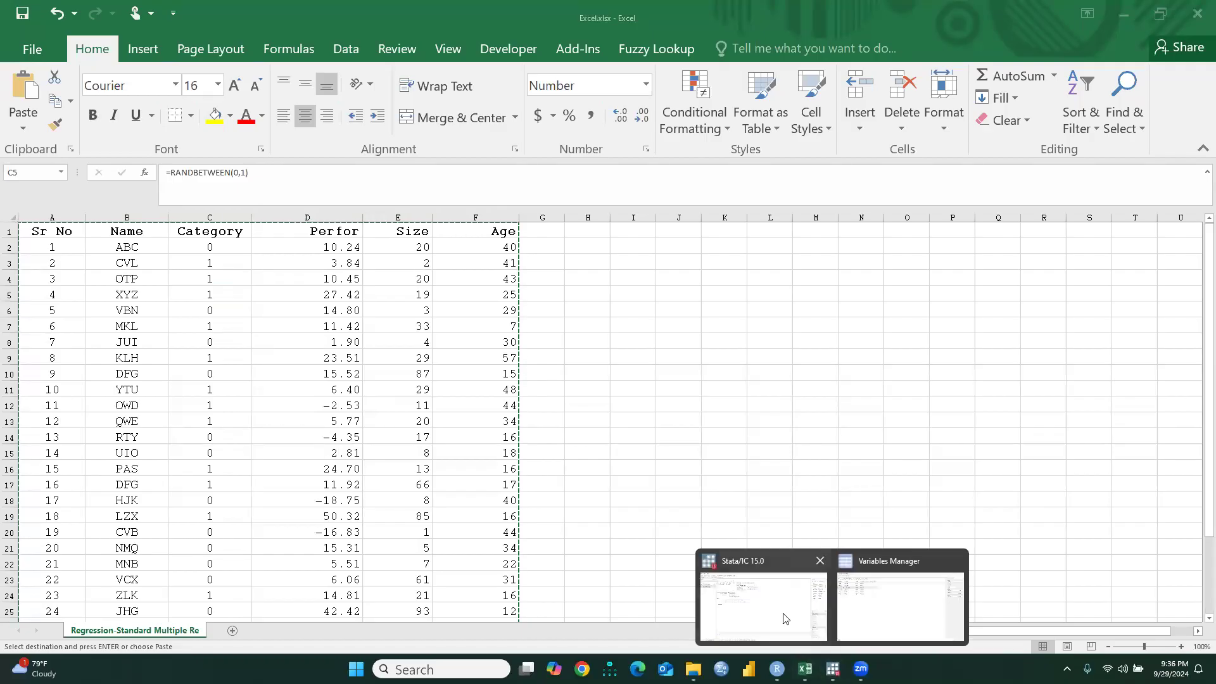
- Return to Stata's Variables Manager and open the value label management for the category variable
{"action": "left_click", "coordinate": [925, 620]}
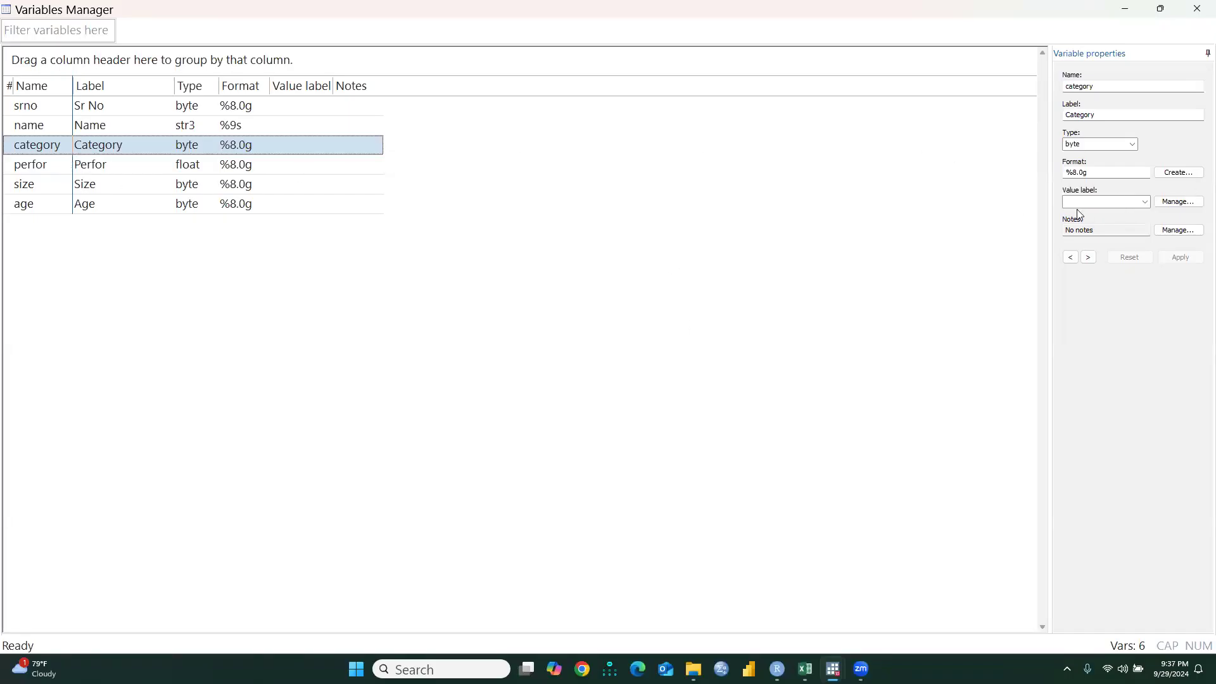
{"action": "left_click", "coordinate": [1180, 202]}
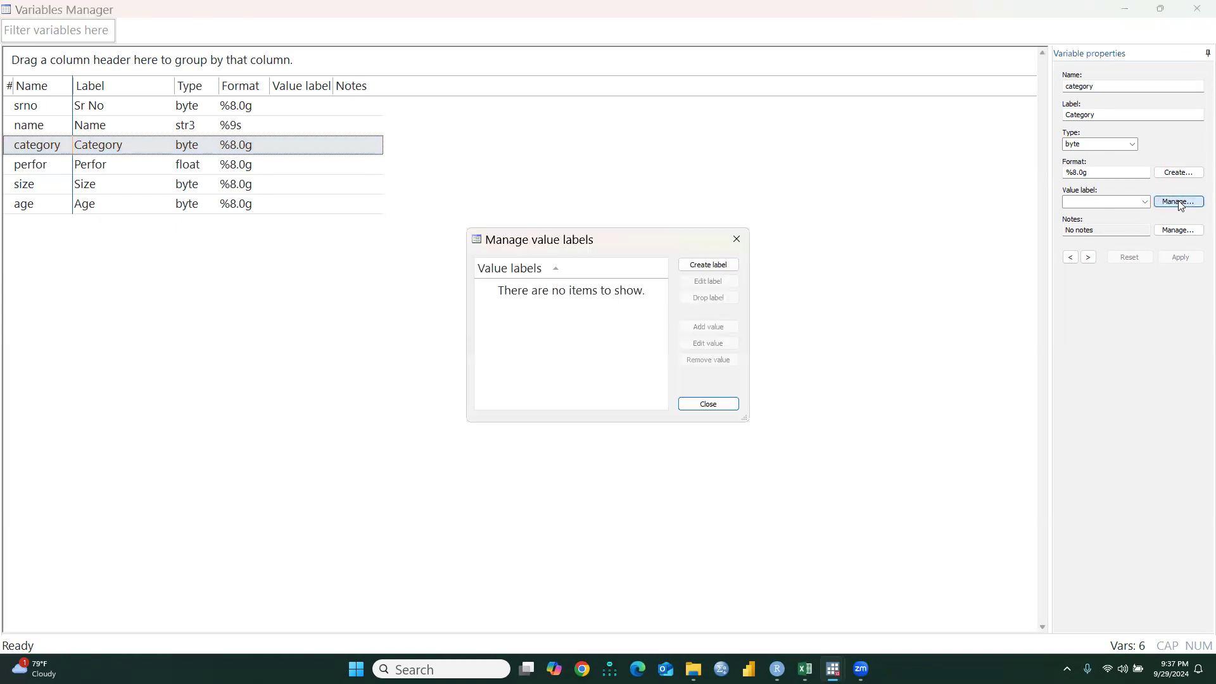
{"action": "left_click", "coordinate": [708, 266]}
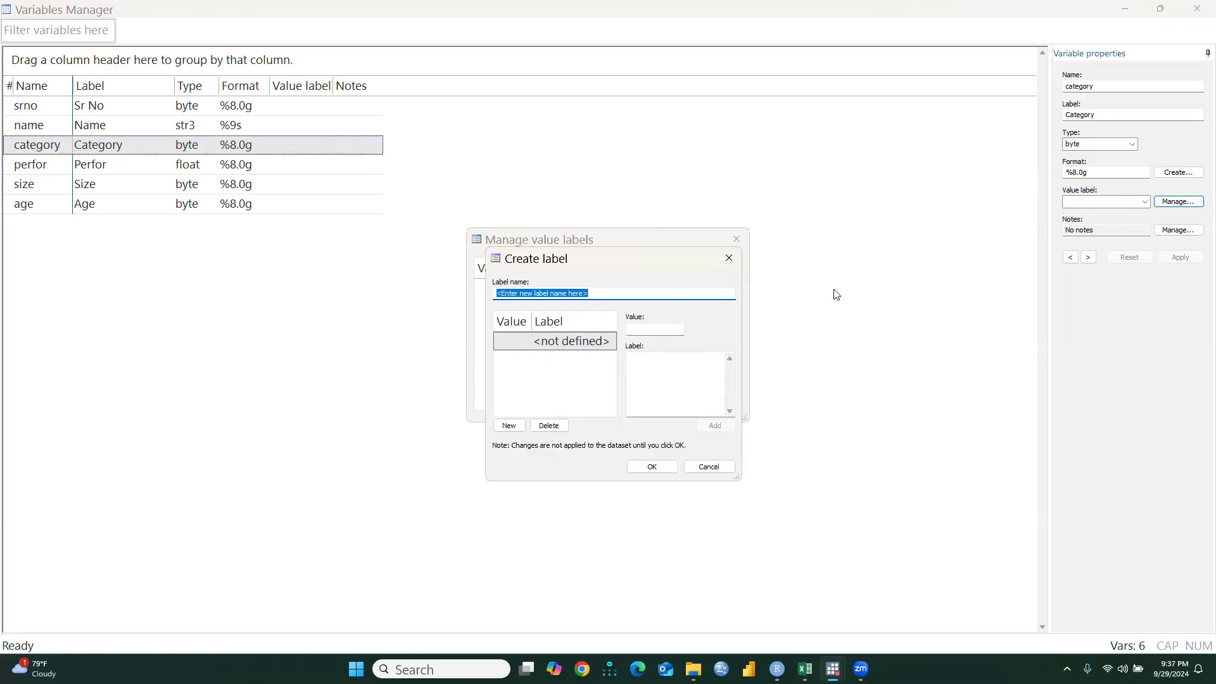
{"action": "key", "text": "BackSpace"}
{"action": "type", "text": "C"}
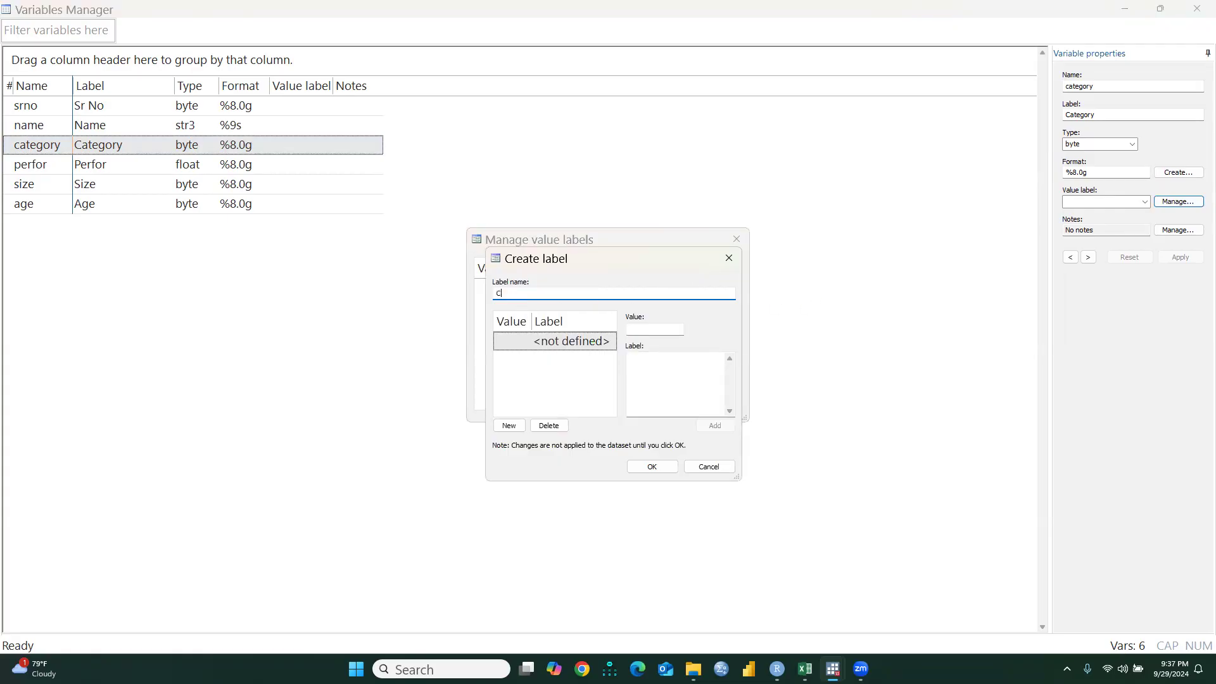
{"action": "type", "text": "ategory"}
{"action": "left_click", "coordinate": [599, 382]}
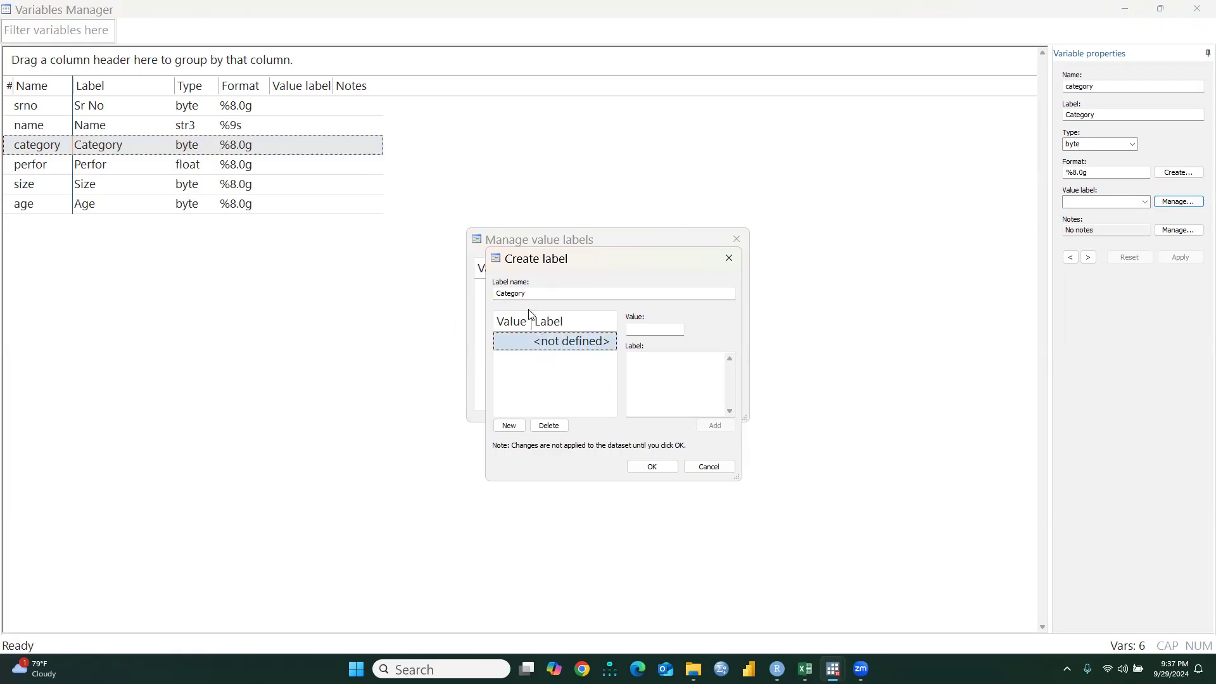
{"action": "left_click", "coordinate": [634, 330]}
{"action": "type", "text": "0"}
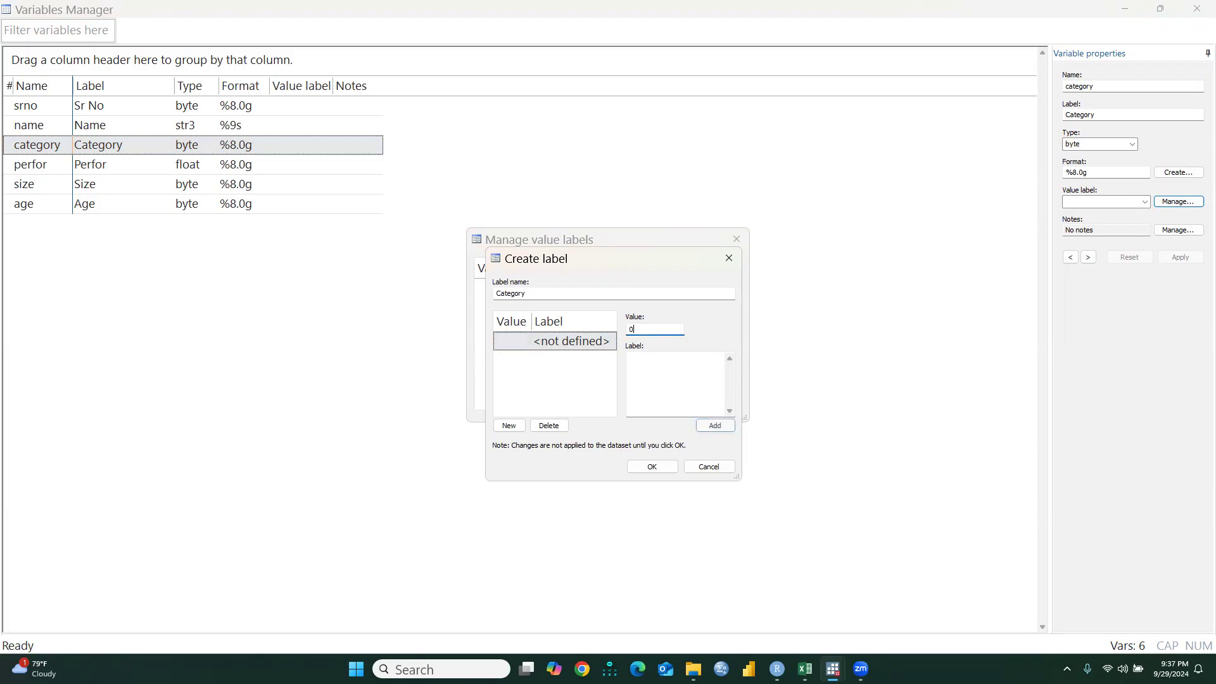
{"action": "left_click", "coordinate": [639, 373]}
{"action": "type", "text": "Prof"}
{"action": "key", "text": "BackSpace"}
{"action": "type", "text": "fitable"}
{"action": "left_click", "coordinate": [715, 426]}
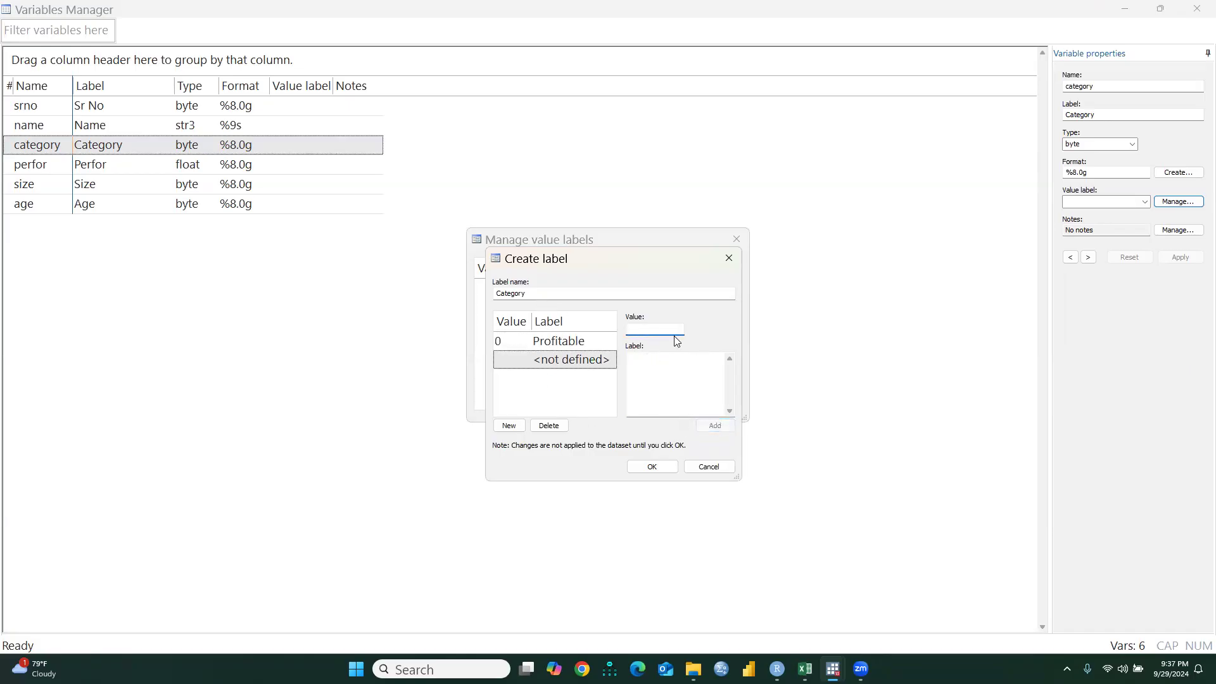
{"action": "type", "text": "1"}
{"action": "left_click", "coordinate": [670, 361]}
{"action": "type", "text": "Non Profitable"}
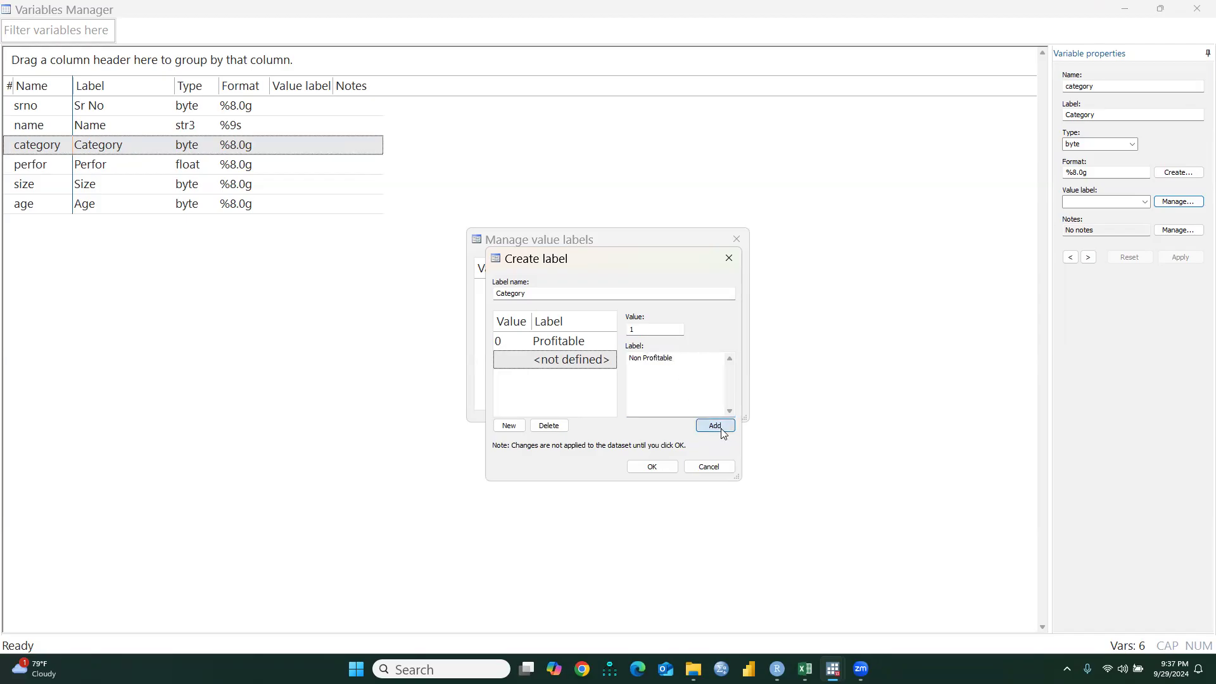
{"action": "left_click", "coordinate": [720, 427]}
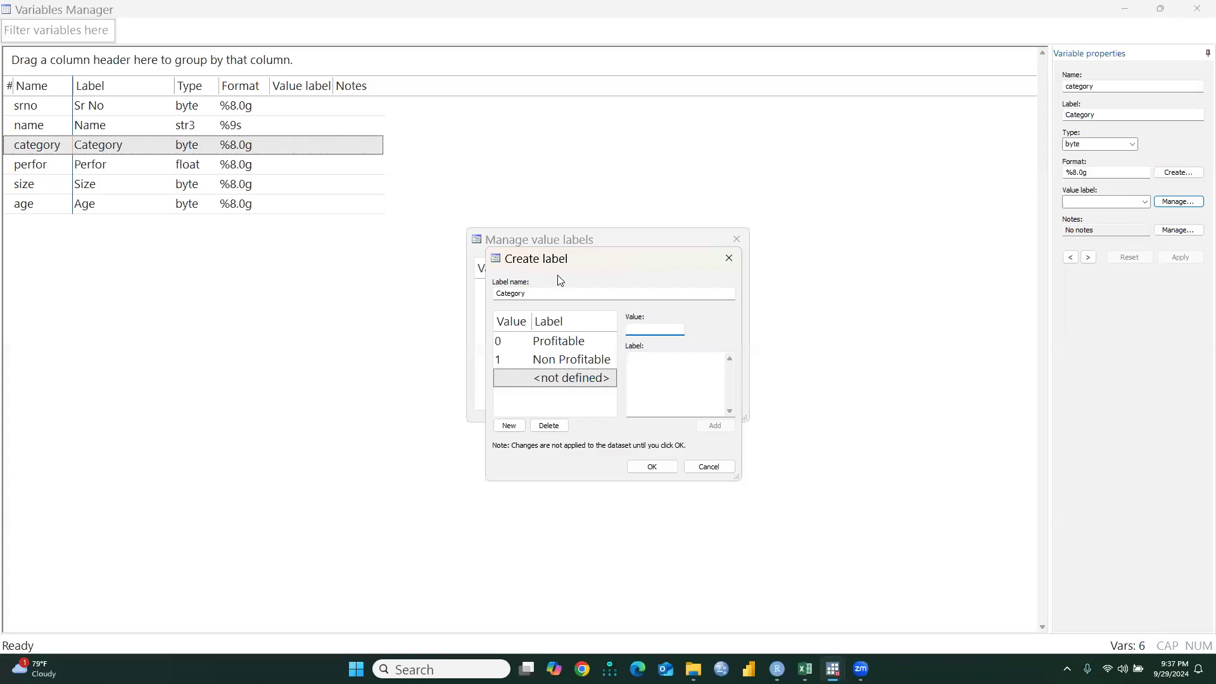
{"action": "left_click", "coordinate": [719, 474]}
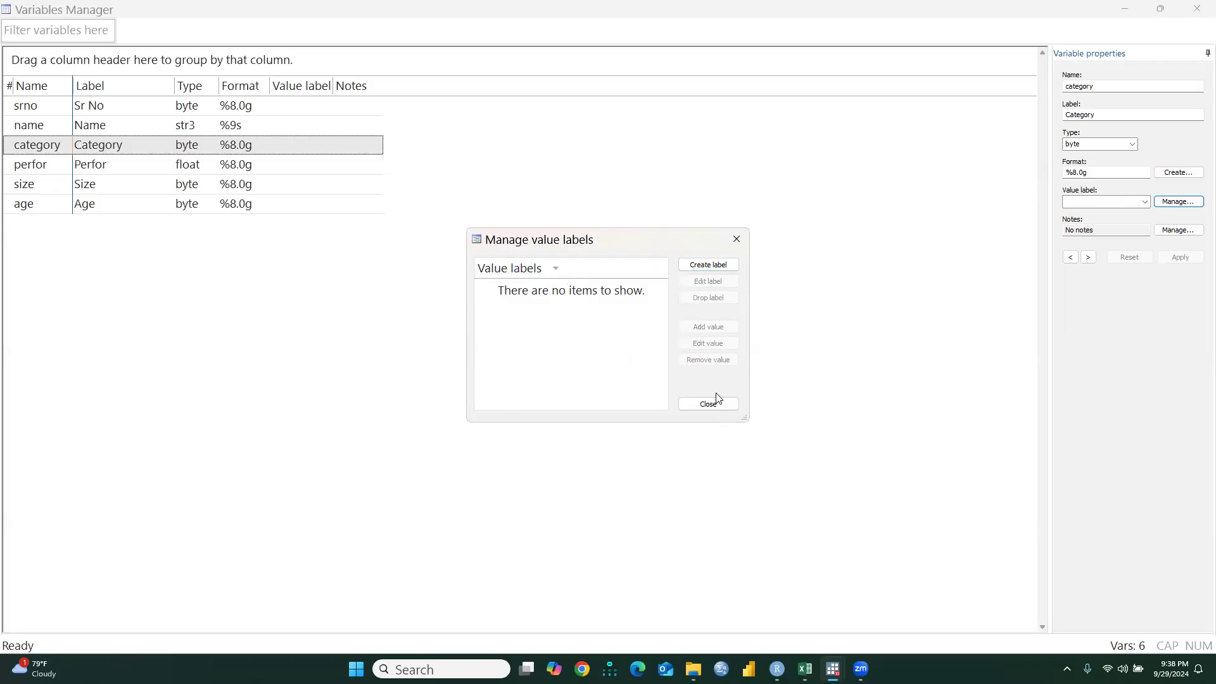
{"action": "left_click", "coordinate": [710, 408]}
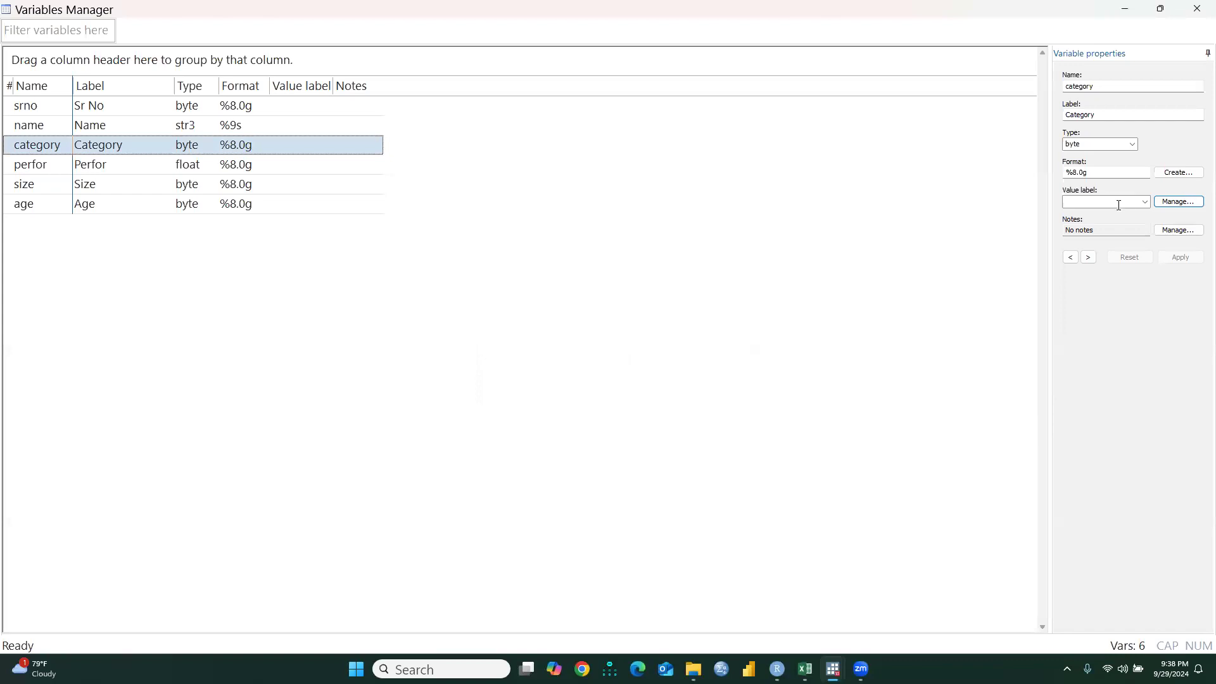
{"action": "left_click", "coordinate": [1145, 201]}
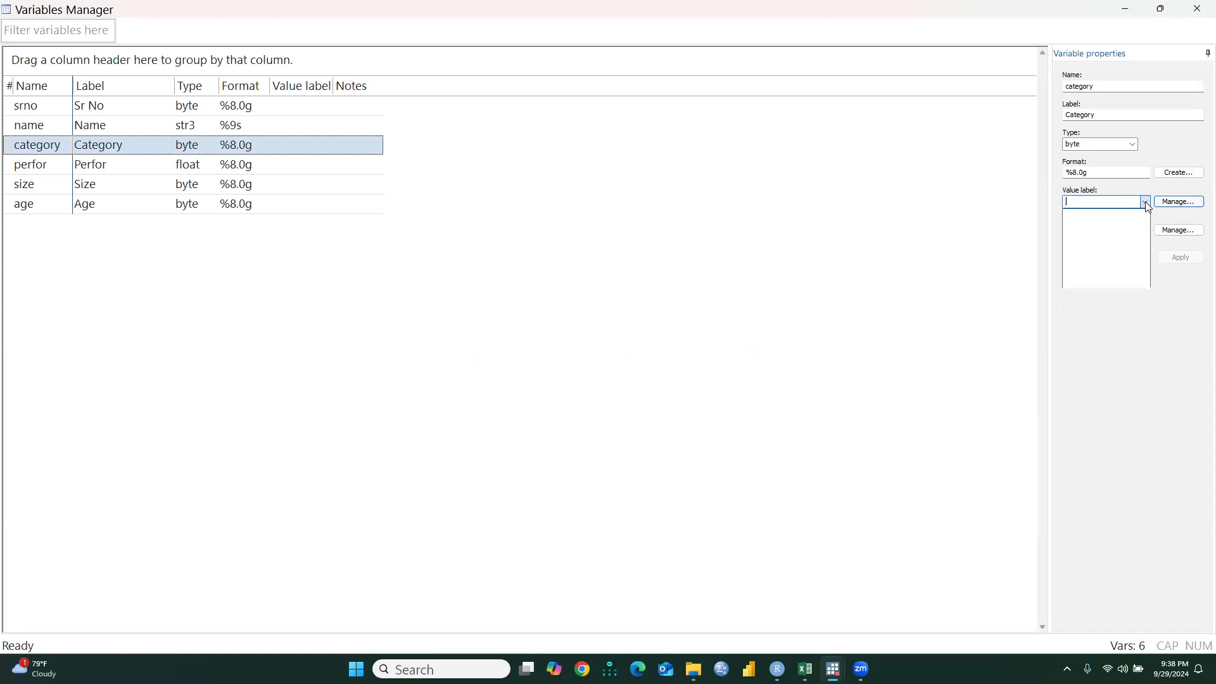
{"action": "left_click", "coordinate": [1175, 202]}
{"action": "left_click", "coordinate": [1174, 202]}
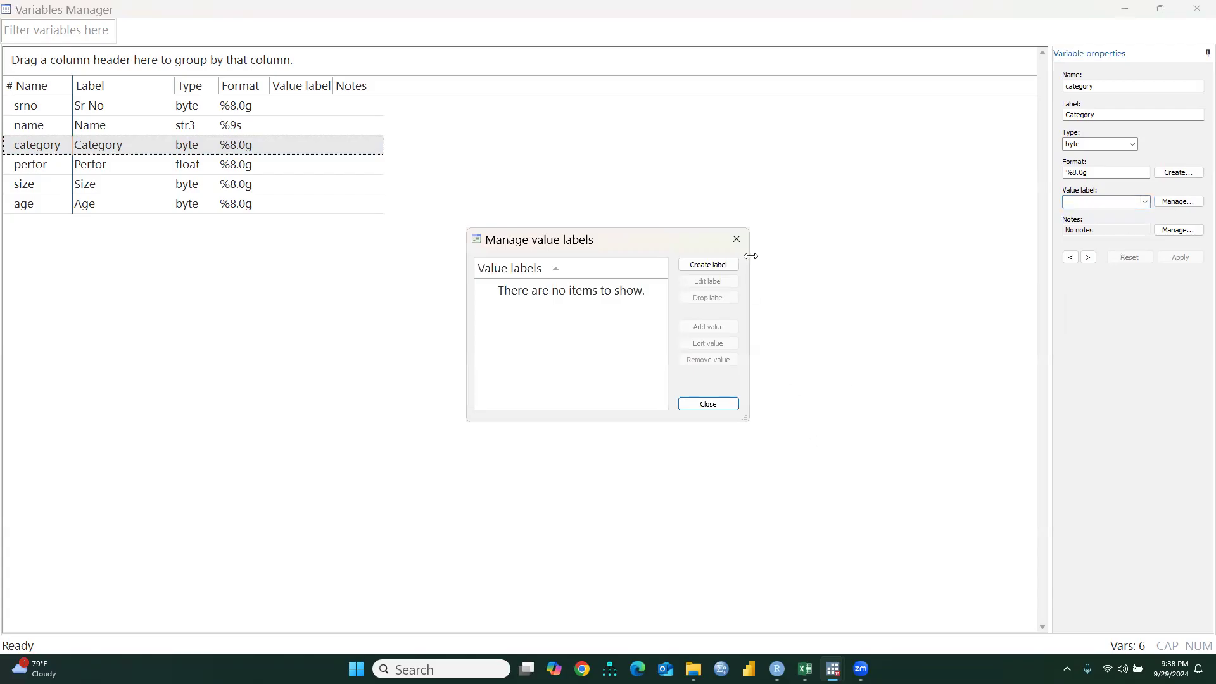
{"action": "left_click", "coordinate": [712, 267]}
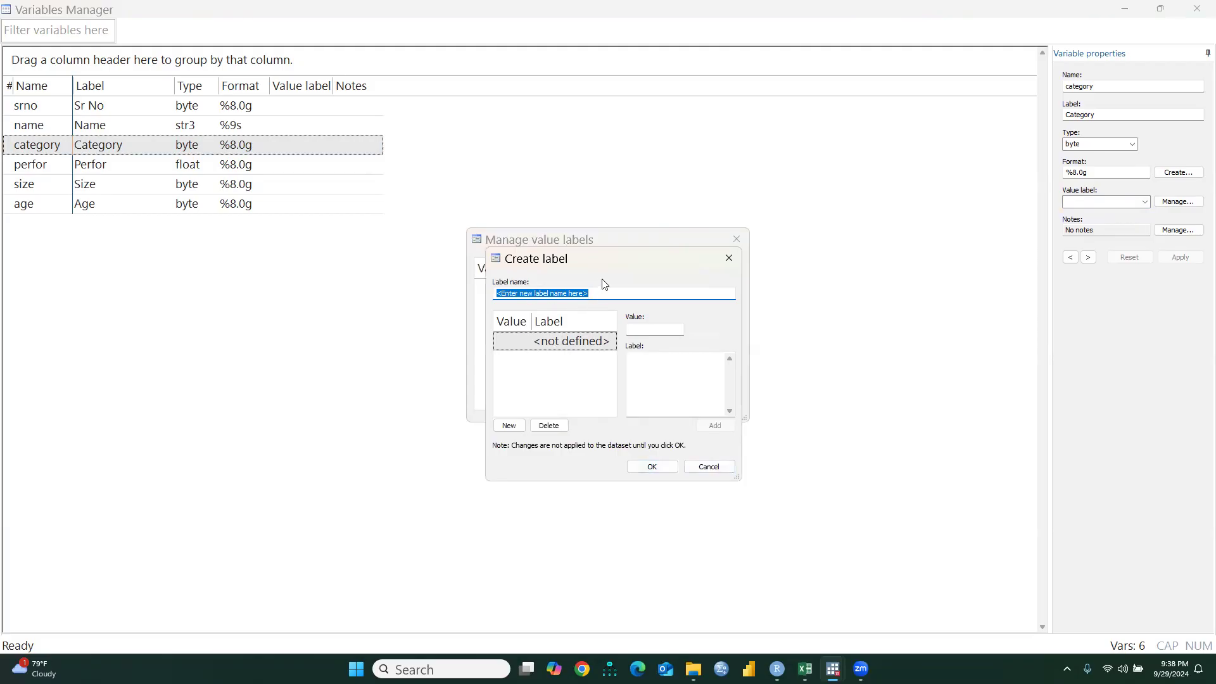
{"action": "left_click", "coordinate": [727, 261]}
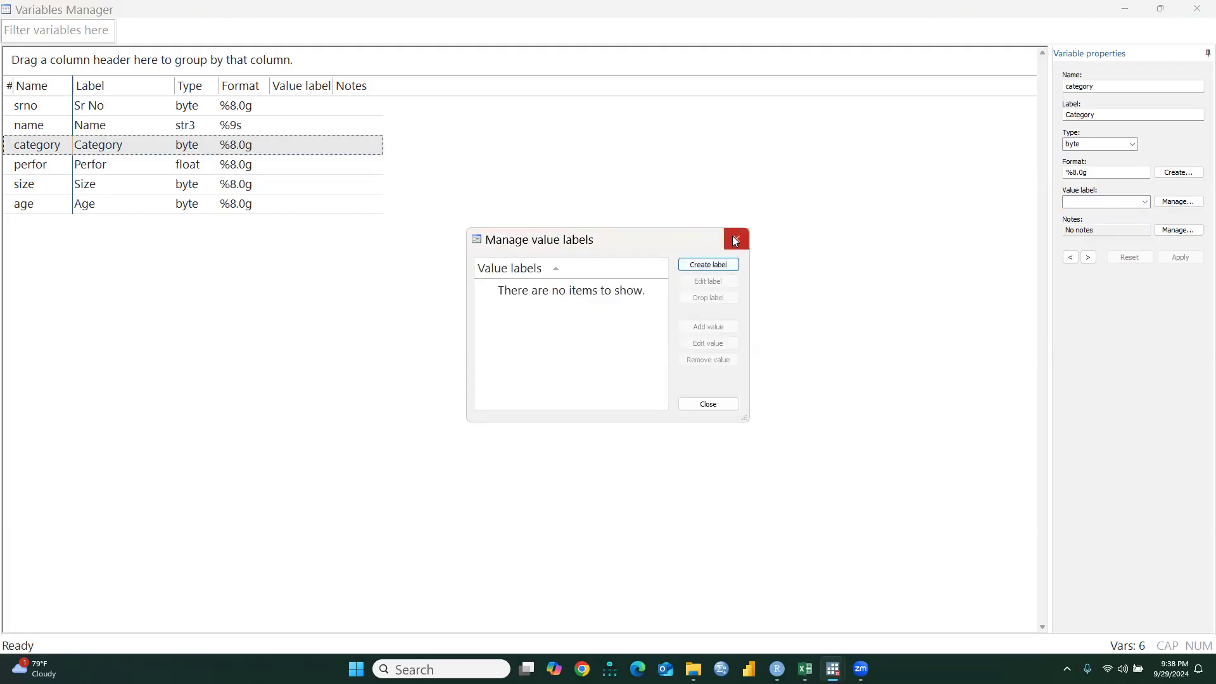
- Create a value label named Category and add the value 0 with the label Profitable
{"action": "left_click", "coordinate": [699, 270]}
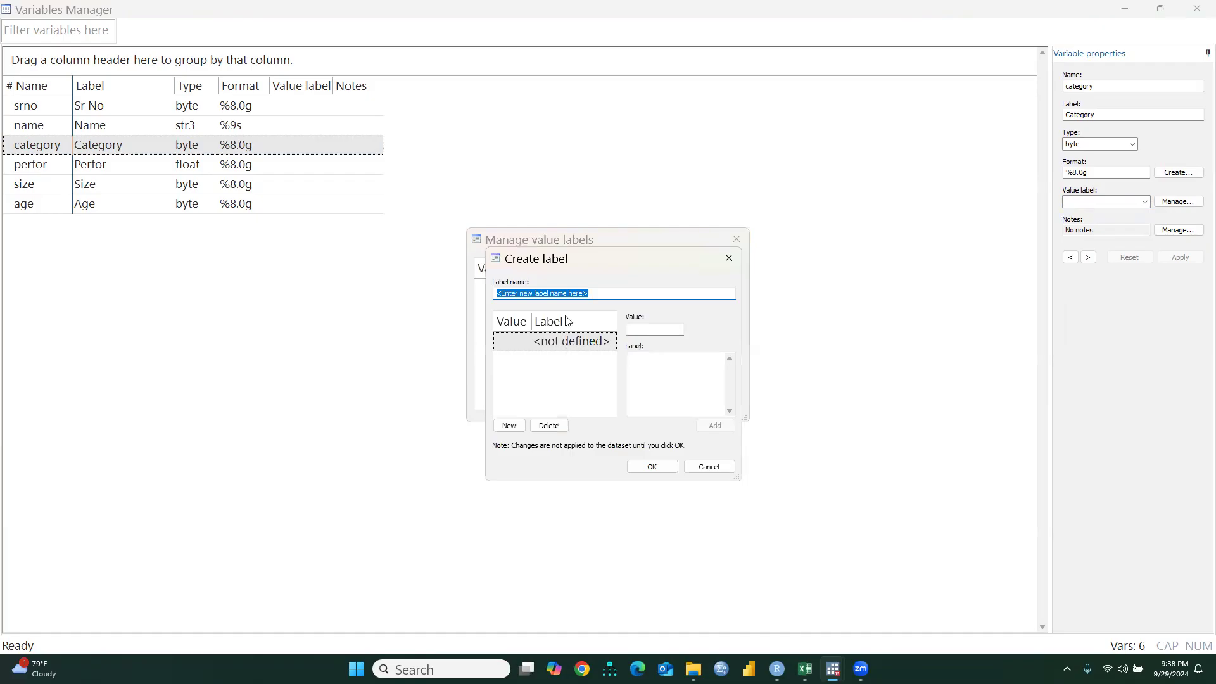
{"action": "type", "text": "Cat"}
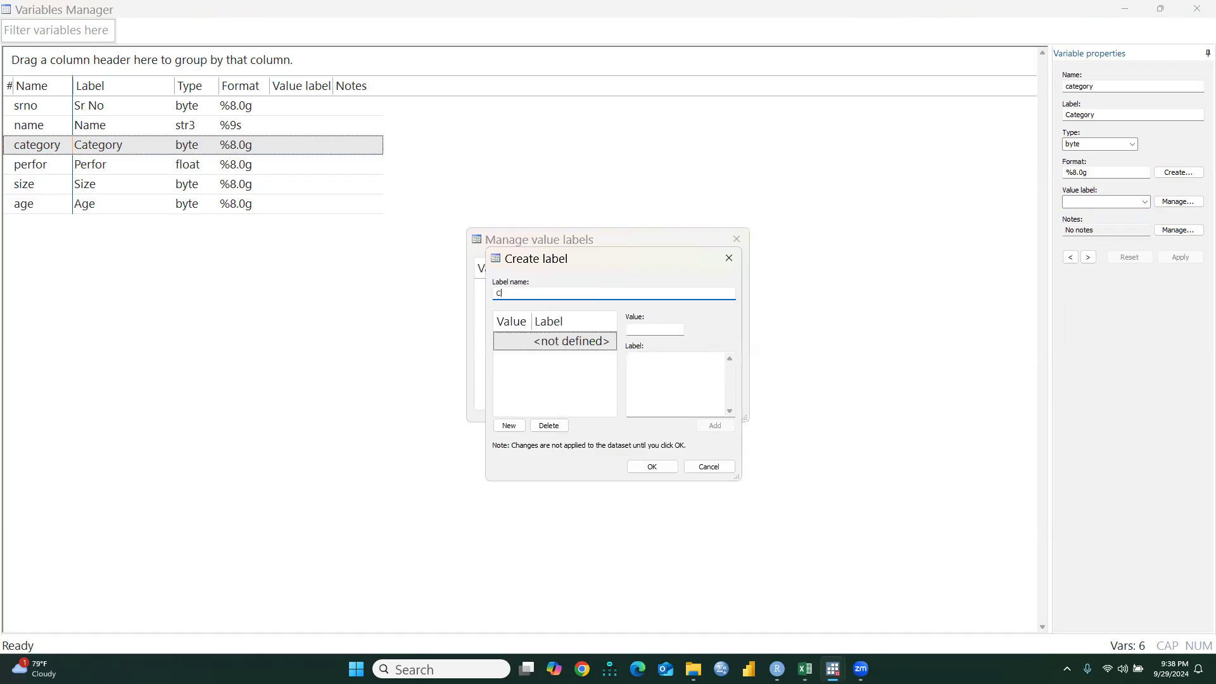
{"action": "type", "text": "egory"}
{"action": "left_click", "coordinate": [647, 328]}
{"action": "type", "text": "0"}
{"action": "left_click", "coordinate": [645, 374]}
{"action": "type", "text": "Profitable"}
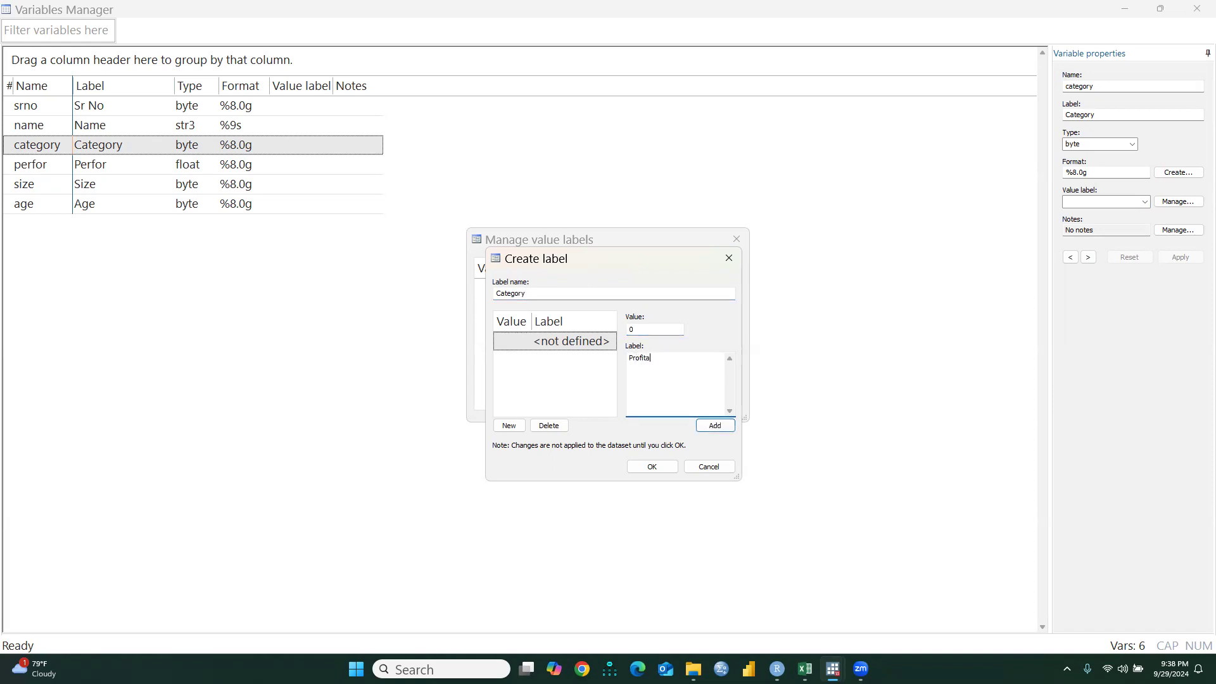
{"action": "left_click", "coordinate": [714, 426]}
- Add the value 1 with the label Non Profitable, save the Category label and review its two values
{"action": "type", "text": "1"}
{"action": "left_click", "coordinate": [647, 361]}
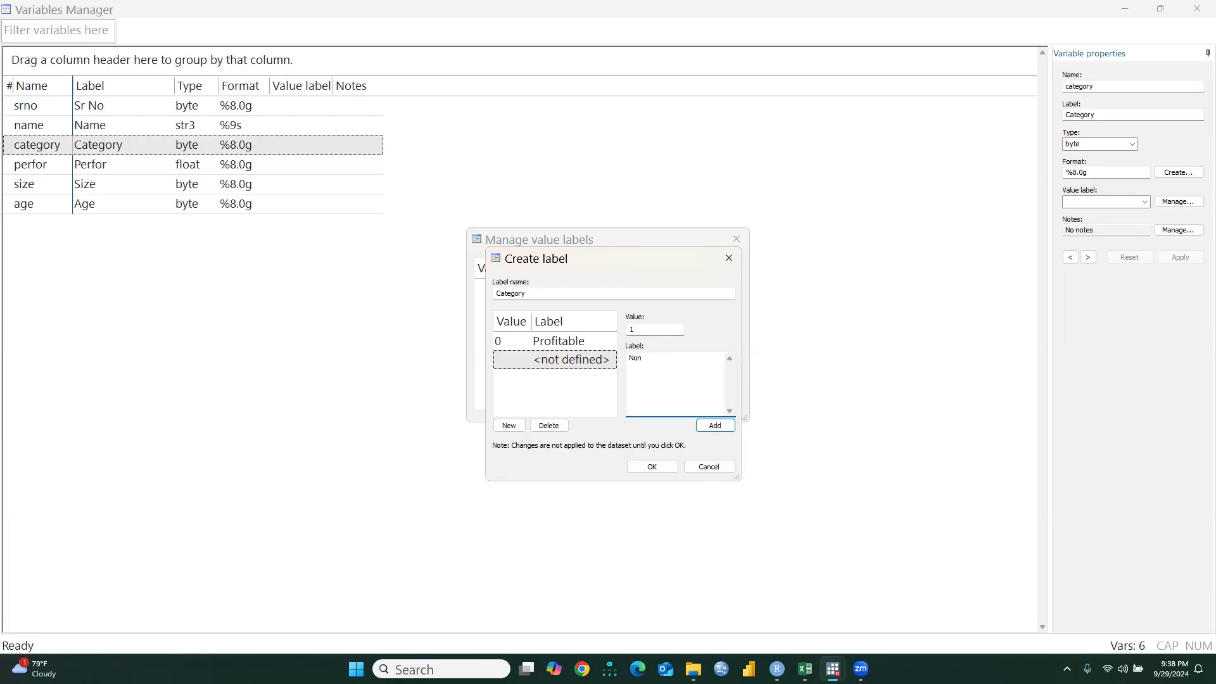
{"action": "type", "text": "Non Profitable"}
{"action": "left_click", "coordinate": [724, 426]}
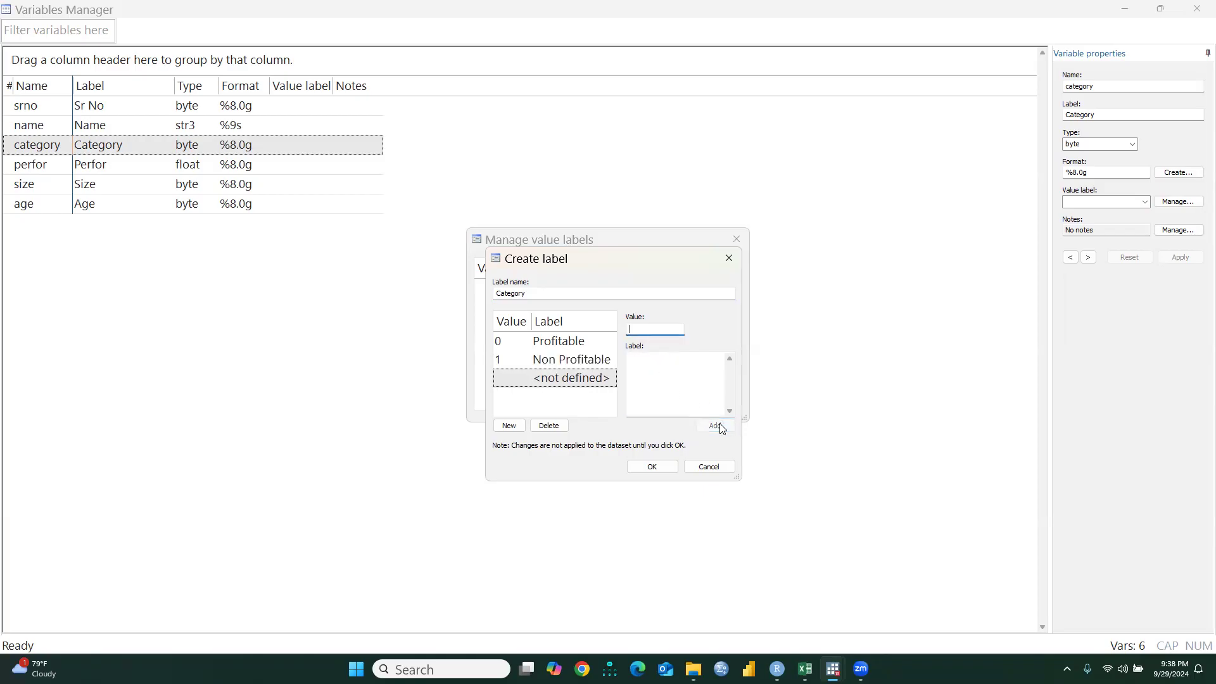
{"action": "left_click", "coordinate": [653, 468]}
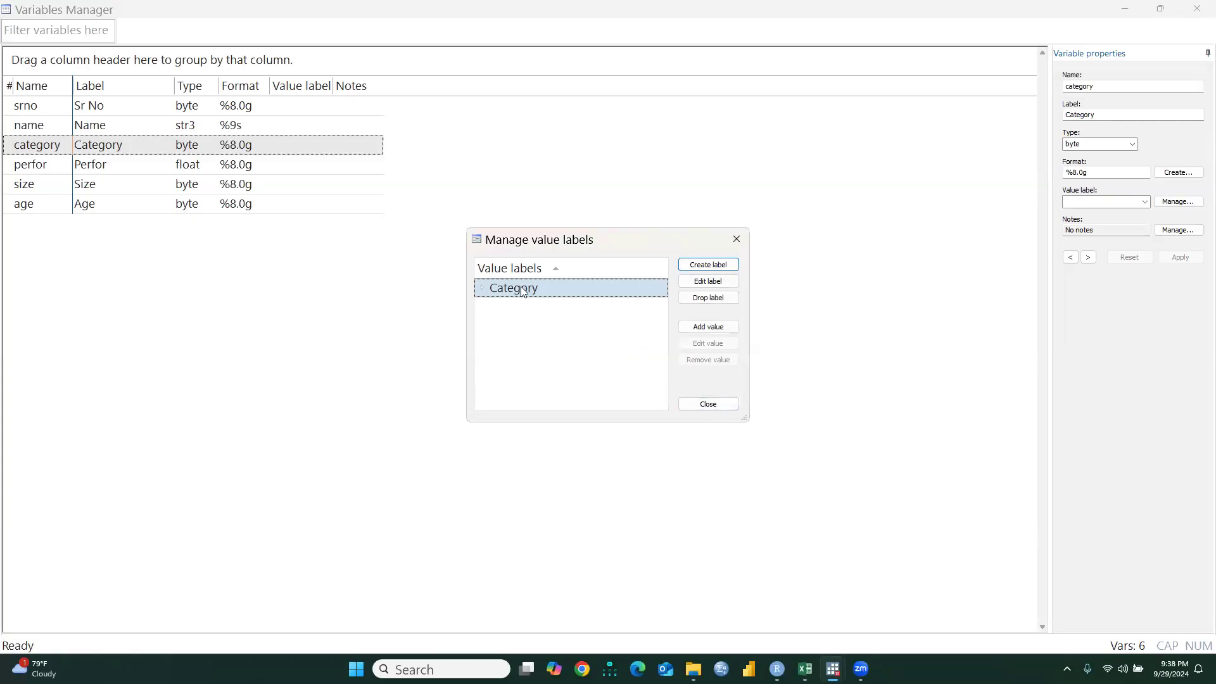
{"action": "left_click", "coordinate": [482, 290]}
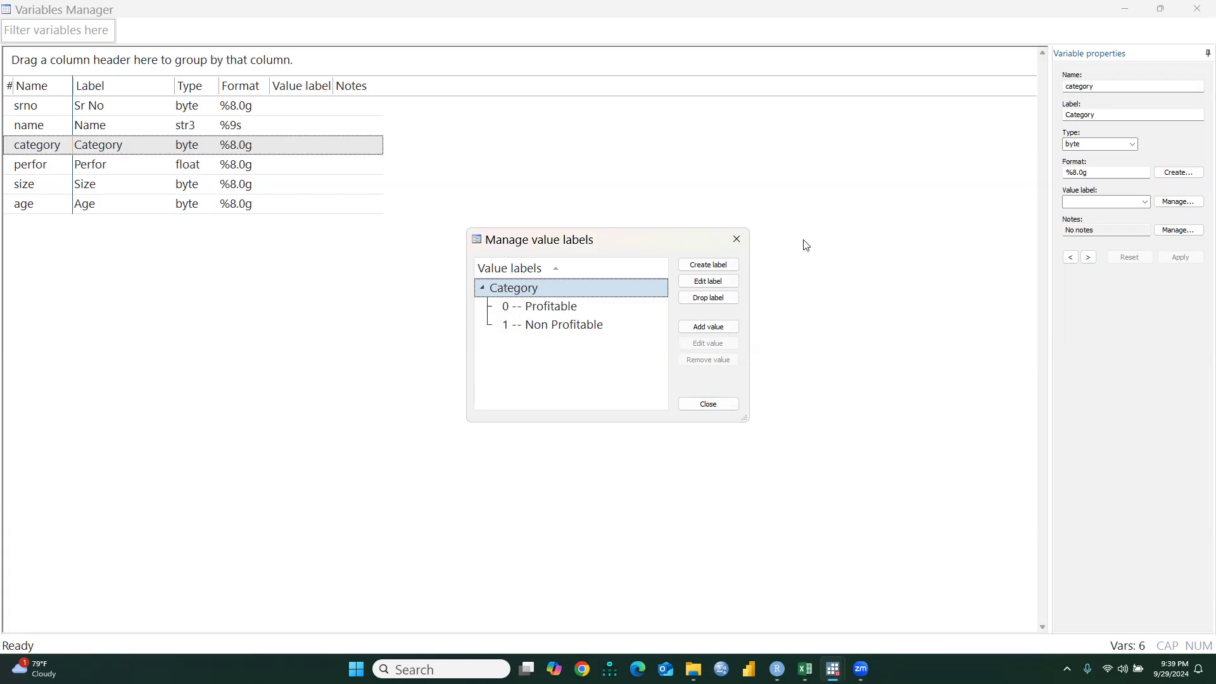
{"action": "left_click", "coordinate": [736, 240]}
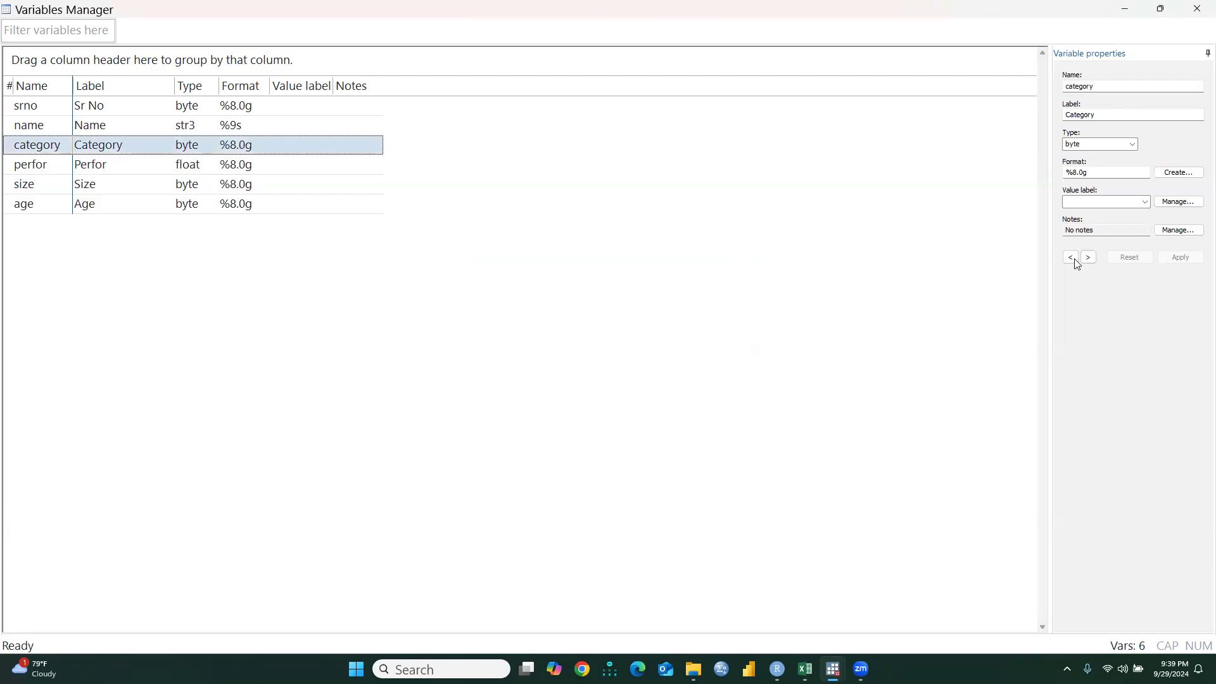
- Assign the Category value label to the category variable, apply it and close the Variables Manager
{"action": "left_click", "coordinate": [1153, 207]}
{"action": "left_click", "coordinate": [1145, 202]}
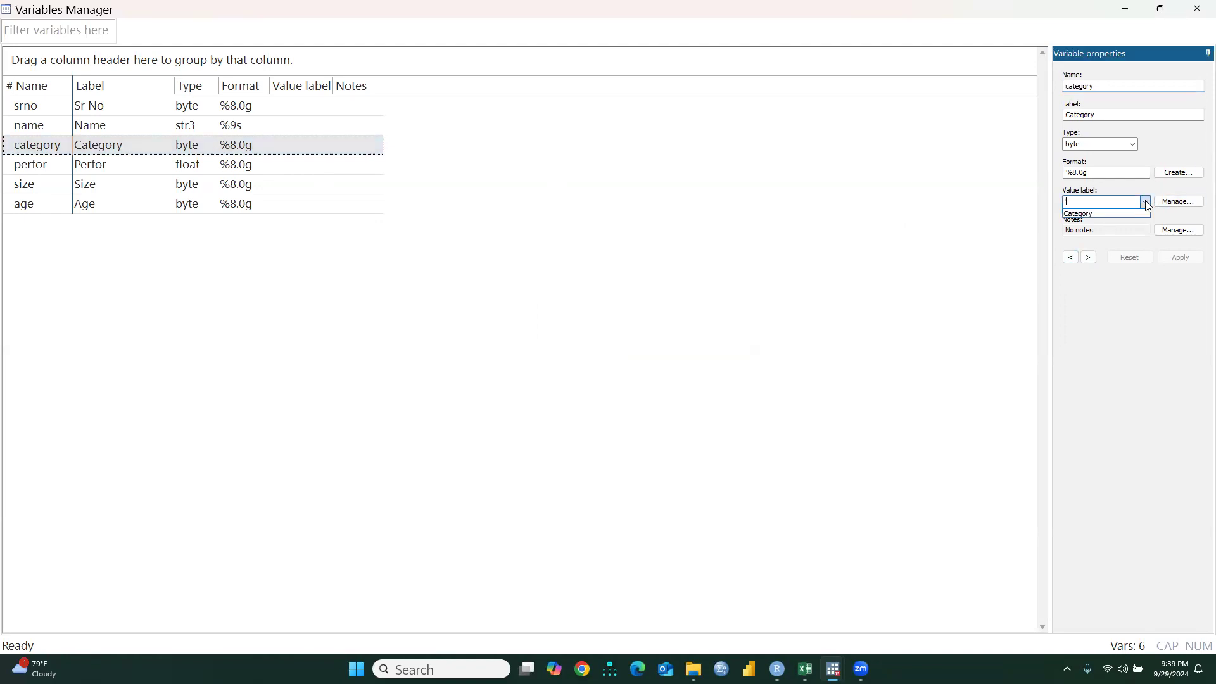
{"action": "left_click", "coordinate": [1101, 214]}
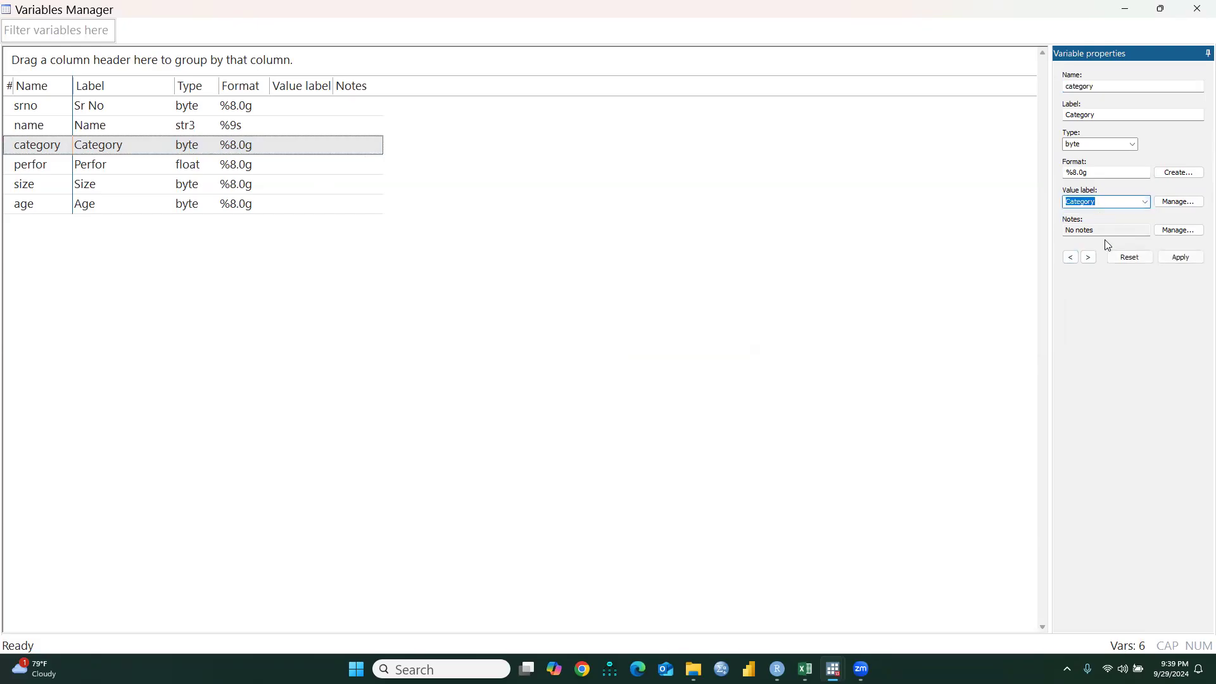
{"action": "left_click", "coordinate": [1181, 258]}
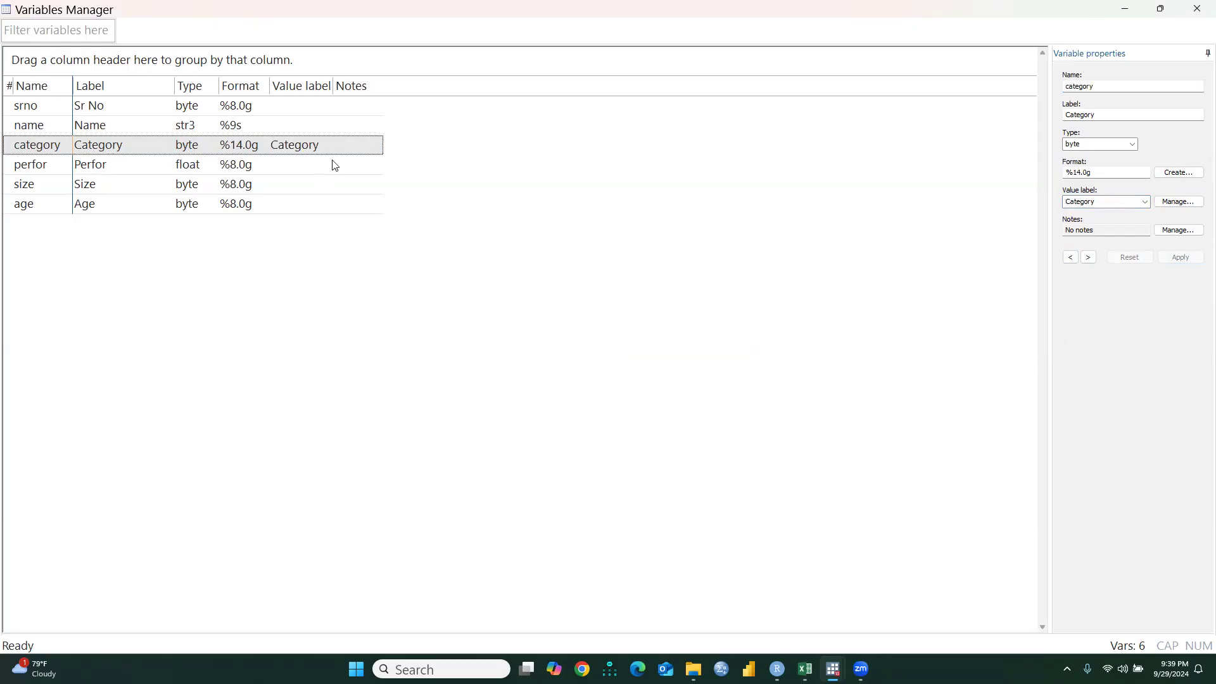
{"action": "left_click", "coordinate": [1197, 6]}
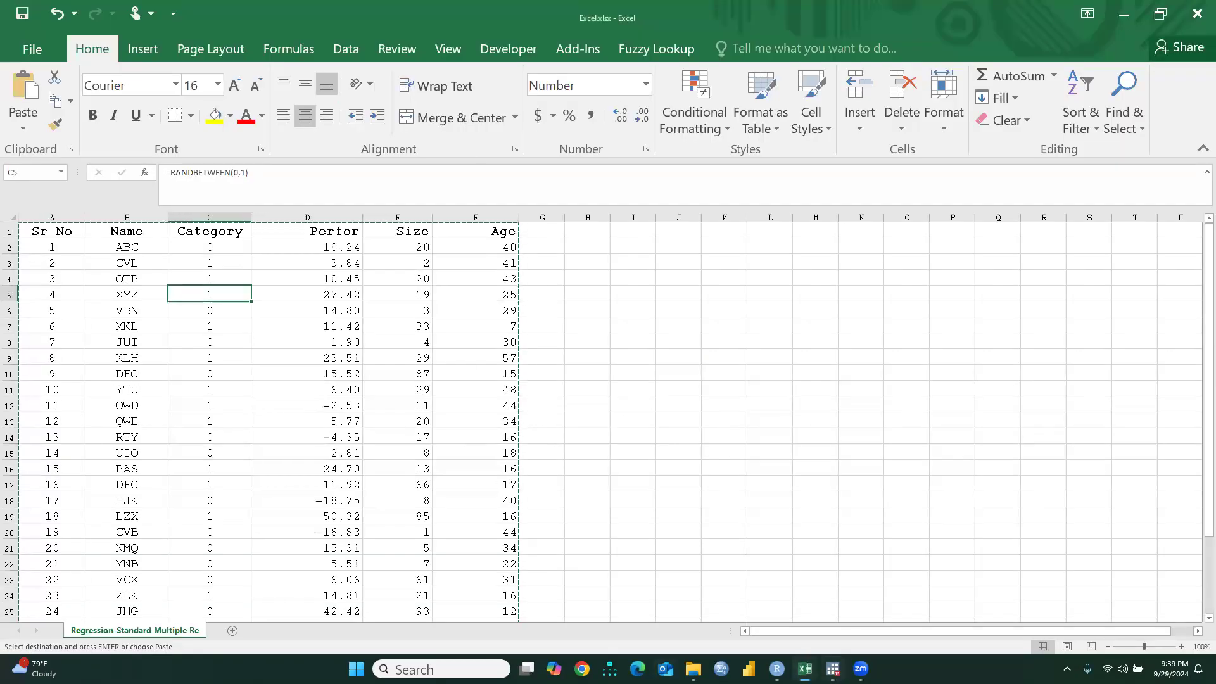
- Switch to the main Stata window and open the Data Editor with the edit command to check the category column
{"action": "left_click", "coordinate": [833, 668]}
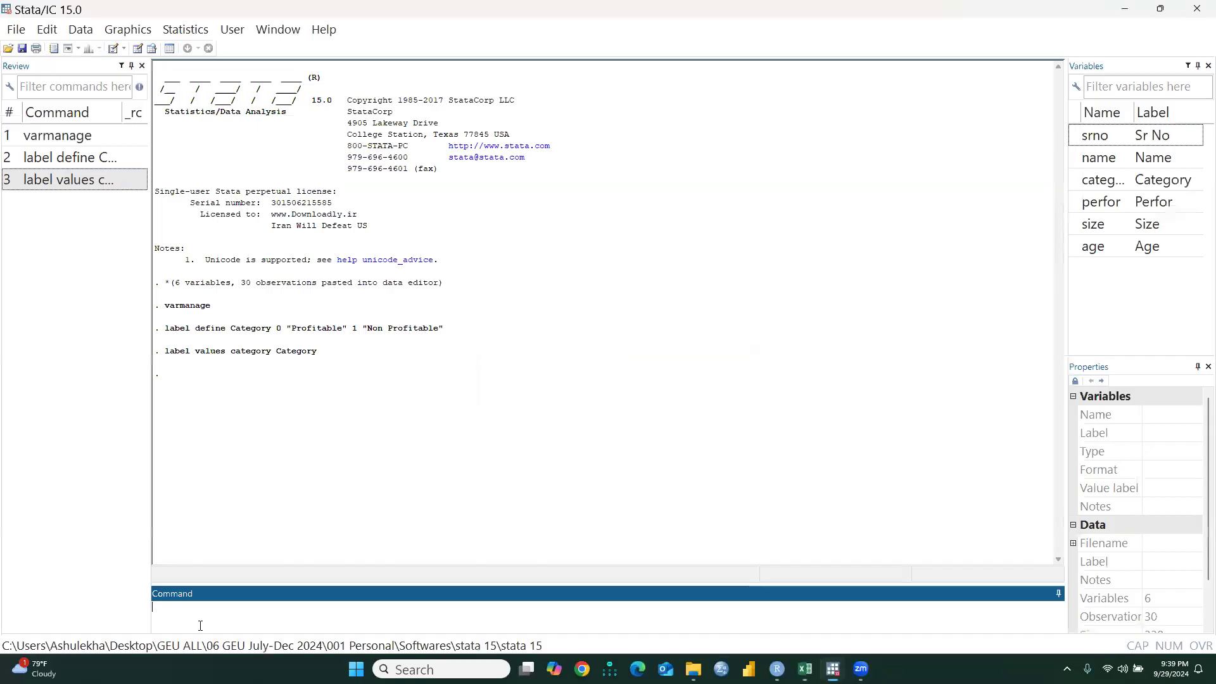
{"action": "type", "text": "edit"}
{"action": "key", "text": "Return"}
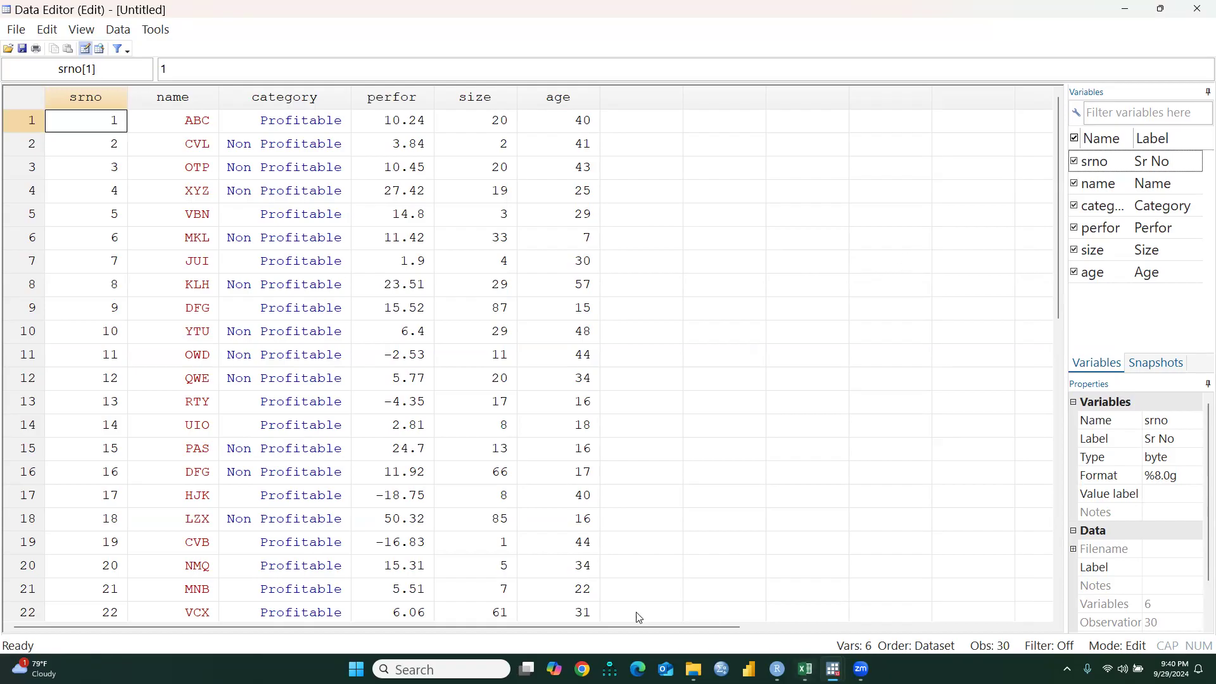
{"action": "left_click", "coordinate": [759, 634]}
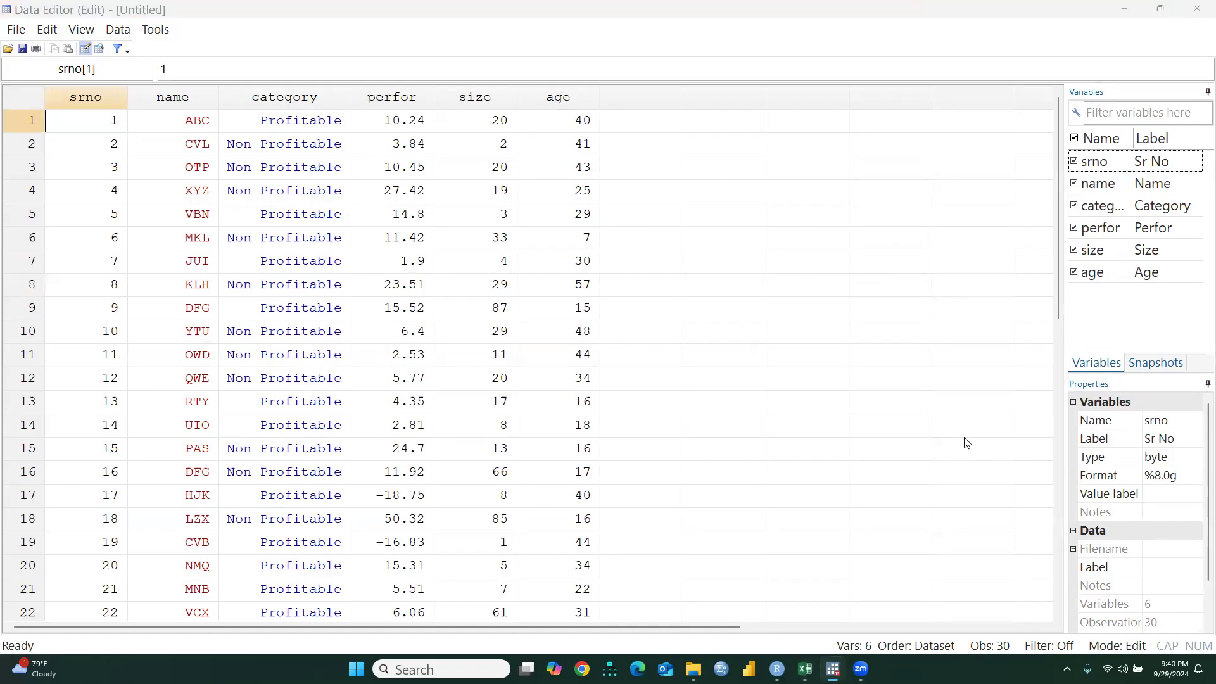